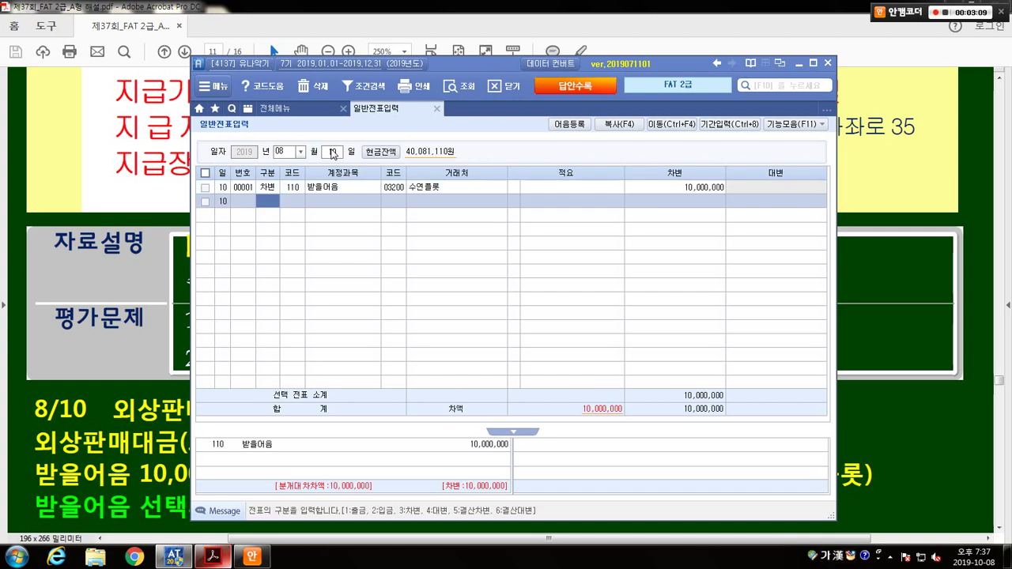
- Add a credit (대변) line for account 108 외상매출금 with partner 수연플롯 and an amount of 10,000,000
type("4")
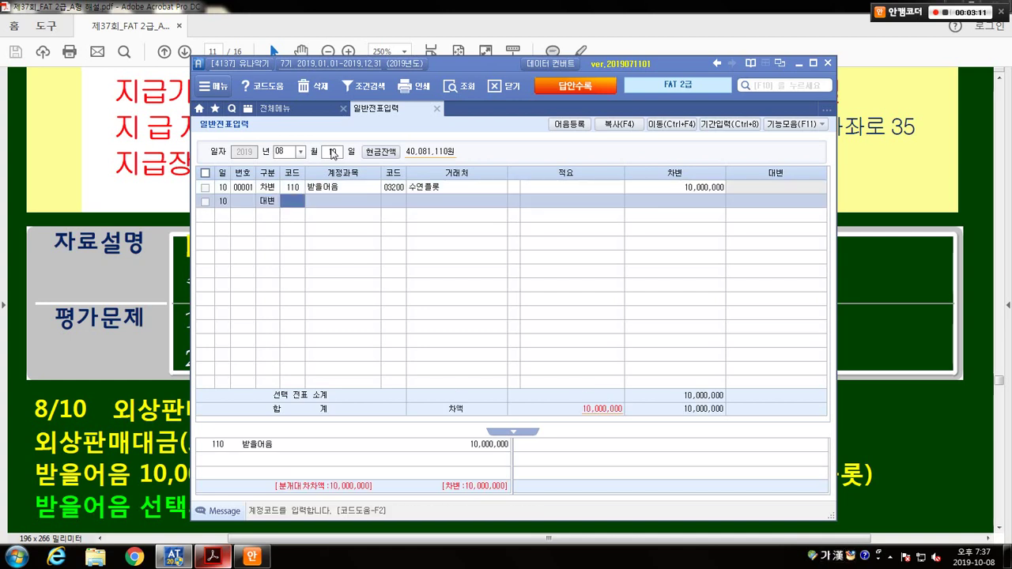
type("108")
key("Return")
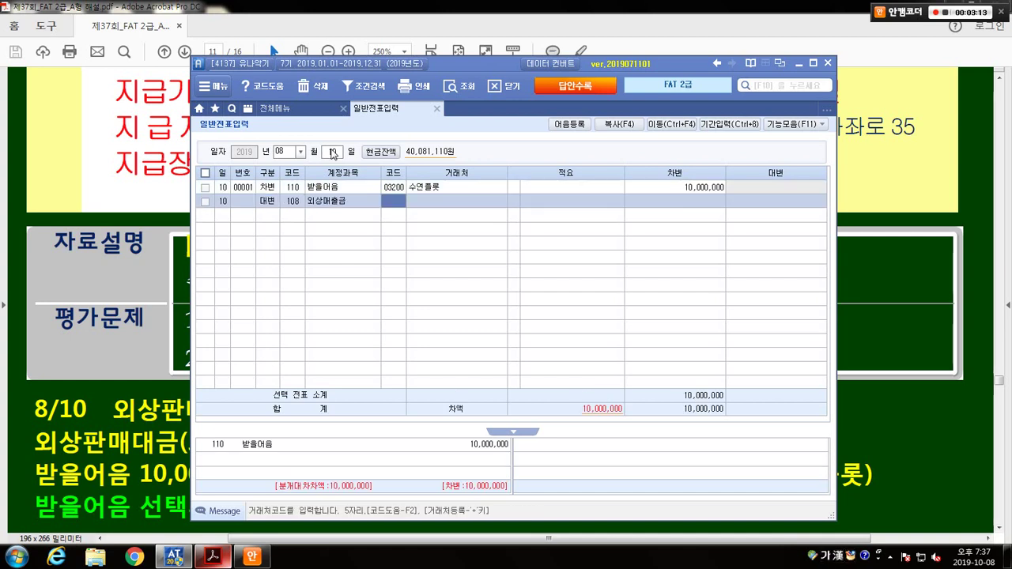
type("수")
key("Return")
key("Return")
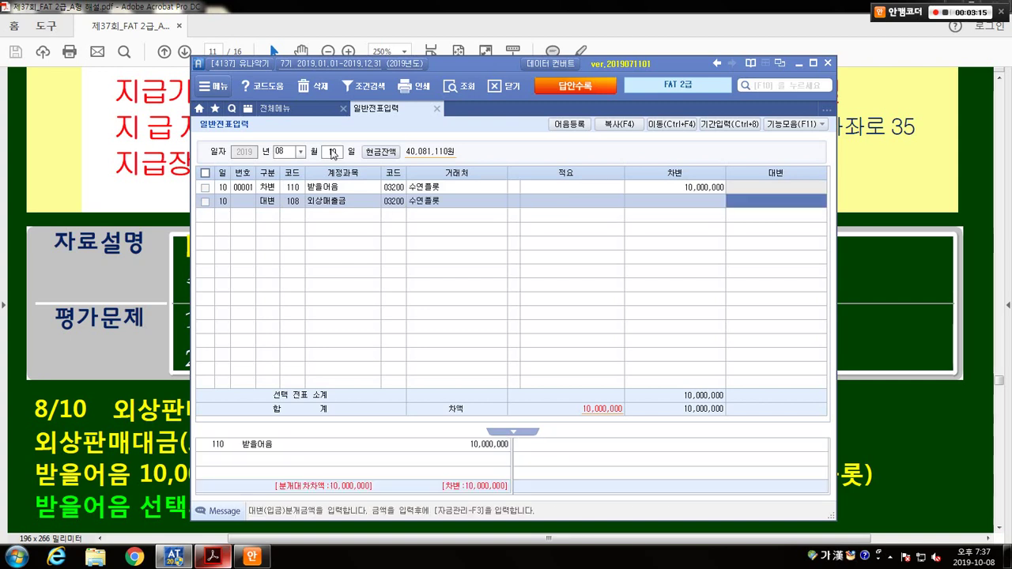
type("10,000,000")
key("Return")
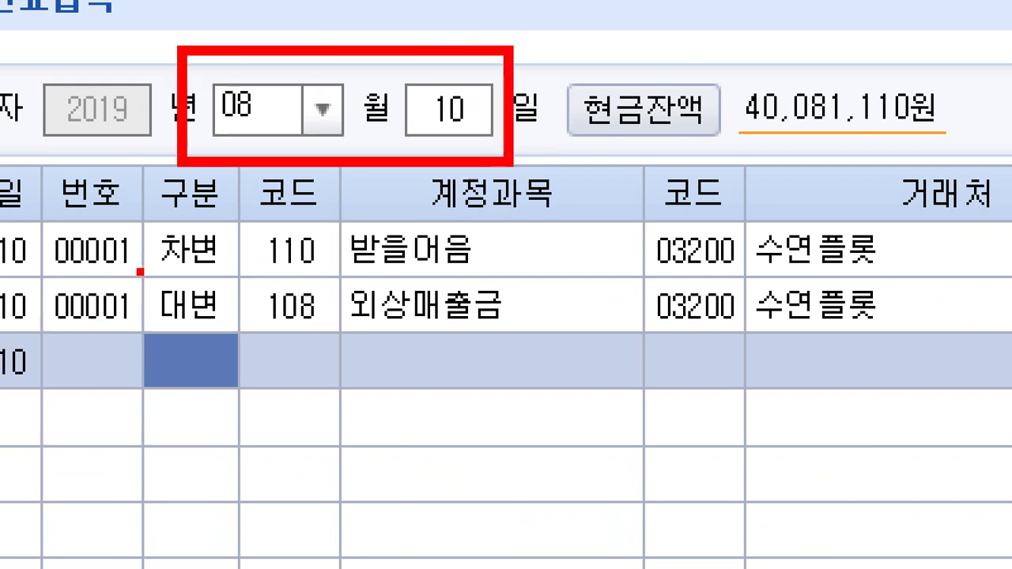
mouse_move(139, 271)
left_mouse_down()
mouse_move(483, 299)
mouse_move(712, 266)
mouse_move(892, 265)
left_mouse_up()
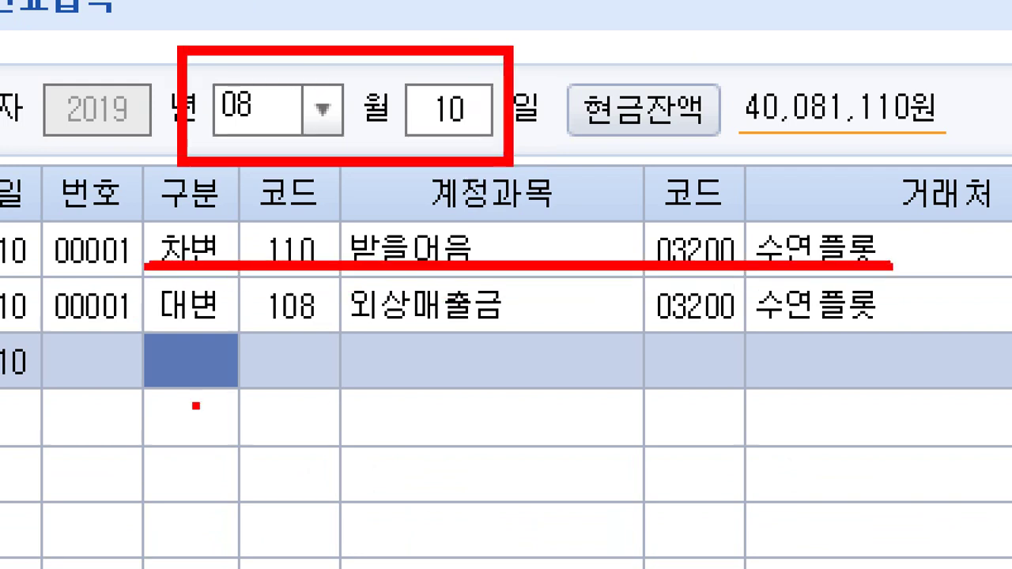
mouse_move(146, 329)
left_mouse_down()
mouse_move(714, 319)
mouse_move(908, 340)
mouse_move(908, 327)
left_mouse_up()
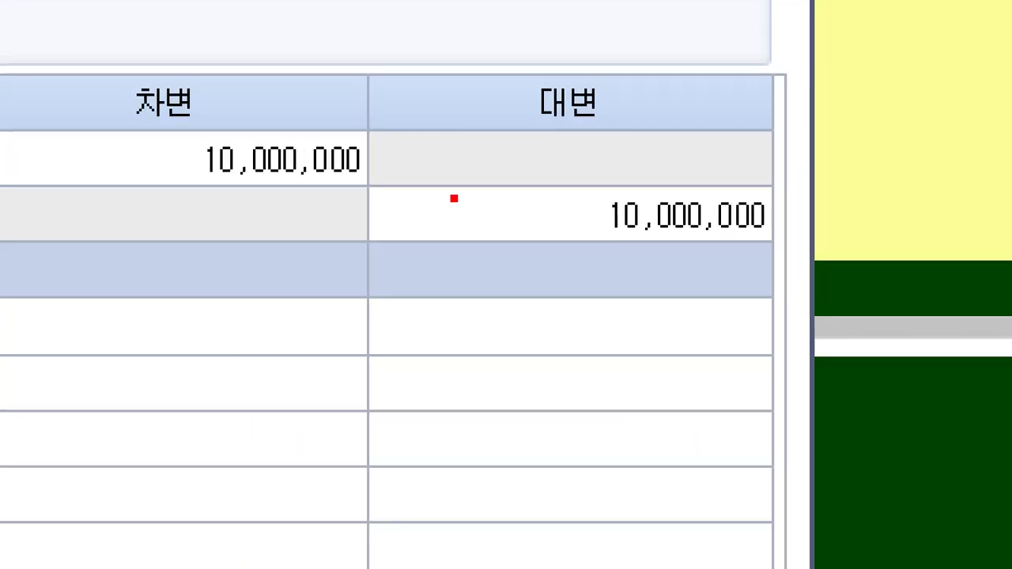
mouse_move(195, 125)
left_mouse_down()
mouse_move(689, 176)
mouse_move(796, 256)
left_mouse_up()
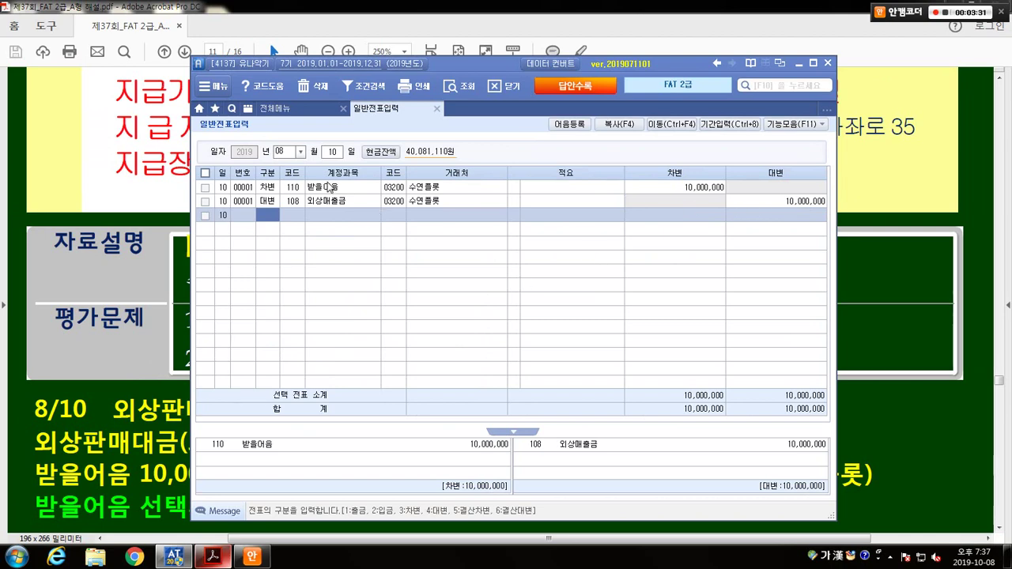
- Open the 받을어음 관리 funds information for the voucher's 받을어음 debit line
left_click(329, 188)
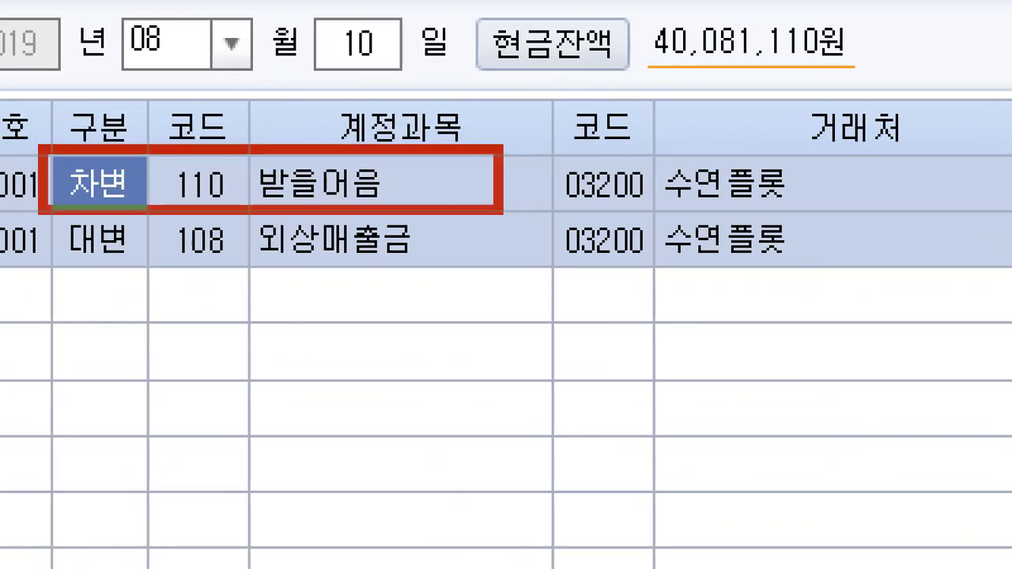
left_click_drag(427, 343, 617, 320)
mouse_move(412, 326)
left_mouse_down()
mouse_move(463, 490)
mouse_move(449, 473)
left_mouse_up()
left_click_drag(430, 389, 583, 385)
mouse_move(646, 346)
left_mouse_down()
mouse_move(781, 475)
mouse_move(671, 479)
left_mouse_up()
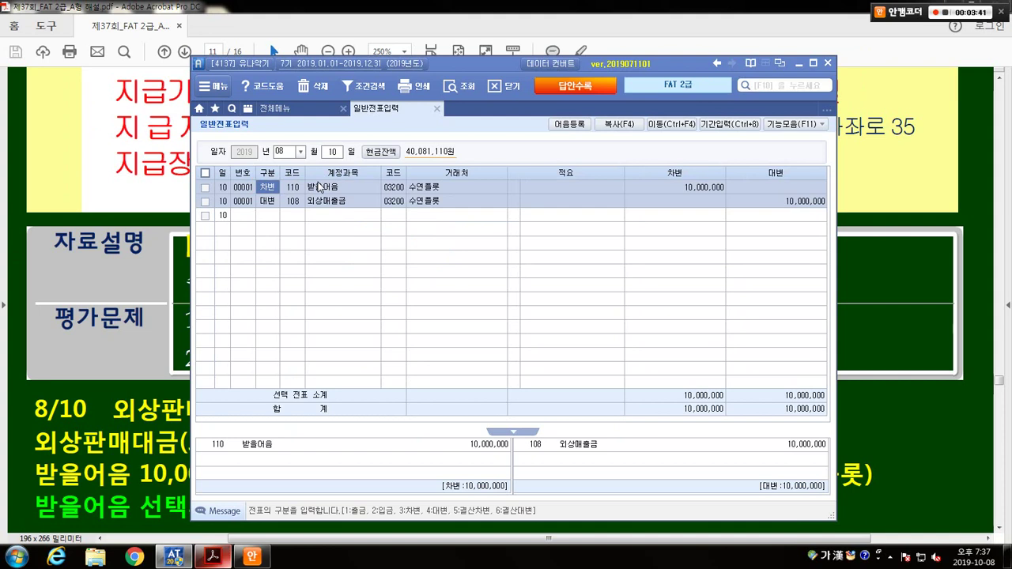
left_click(342, 189)
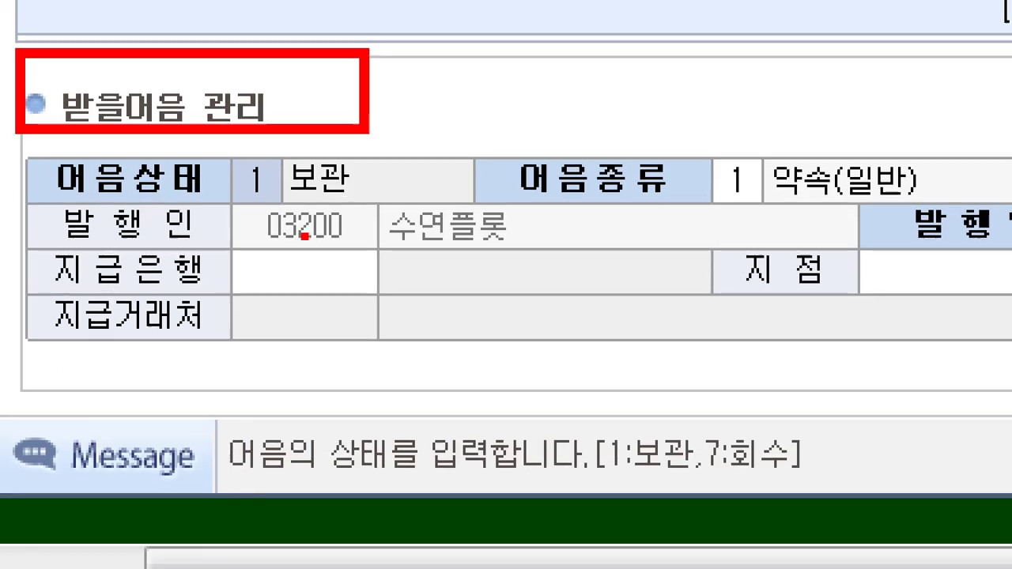
- Set the note type (어음종류) to 6 전자 in the 받을어음 관리 details
mouse_move(304, 236)
left_mouse_down()
mouse_move(261, 212)
mouse_move(332, 168)
mouse_move(311, 213)
left_mouse_up()
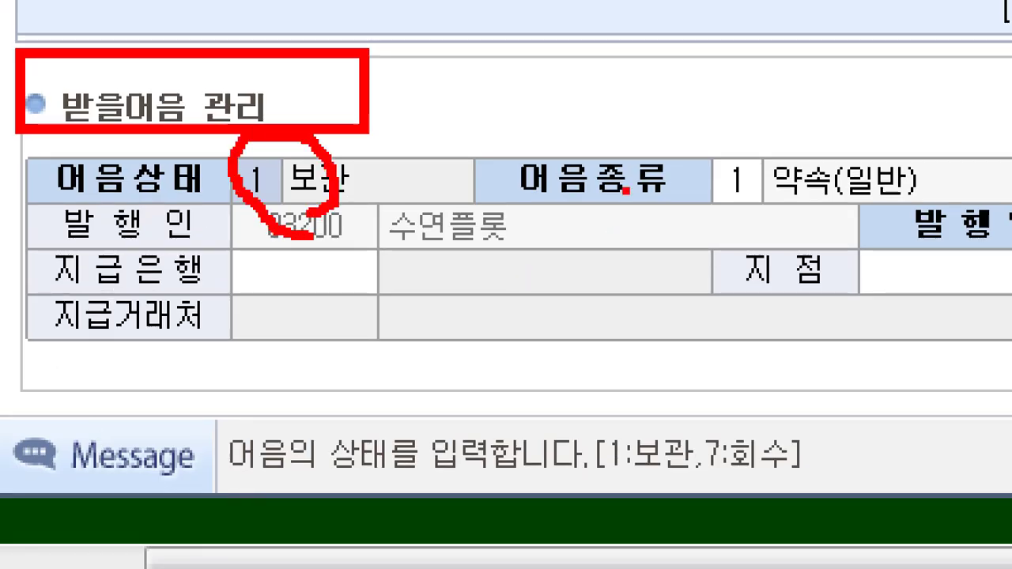
left_click_drag(488, 140, 953, 215)
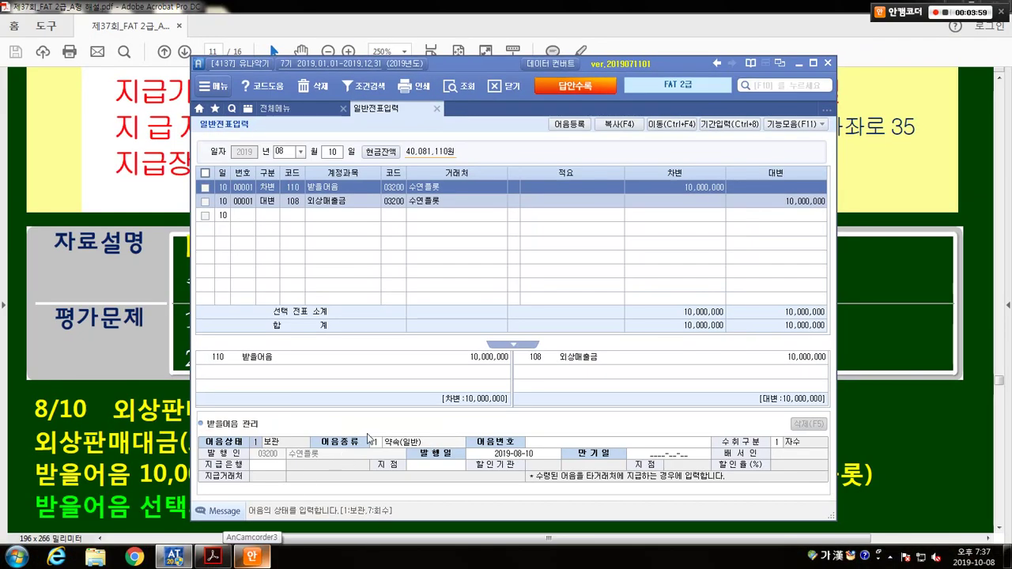
left_click(369, 440)
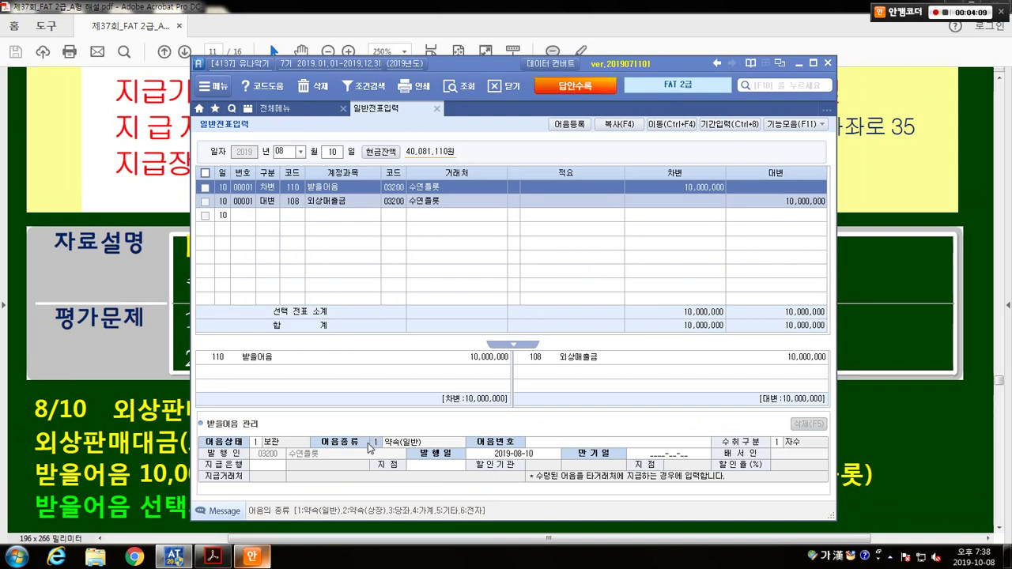
type("6")
key("Return")
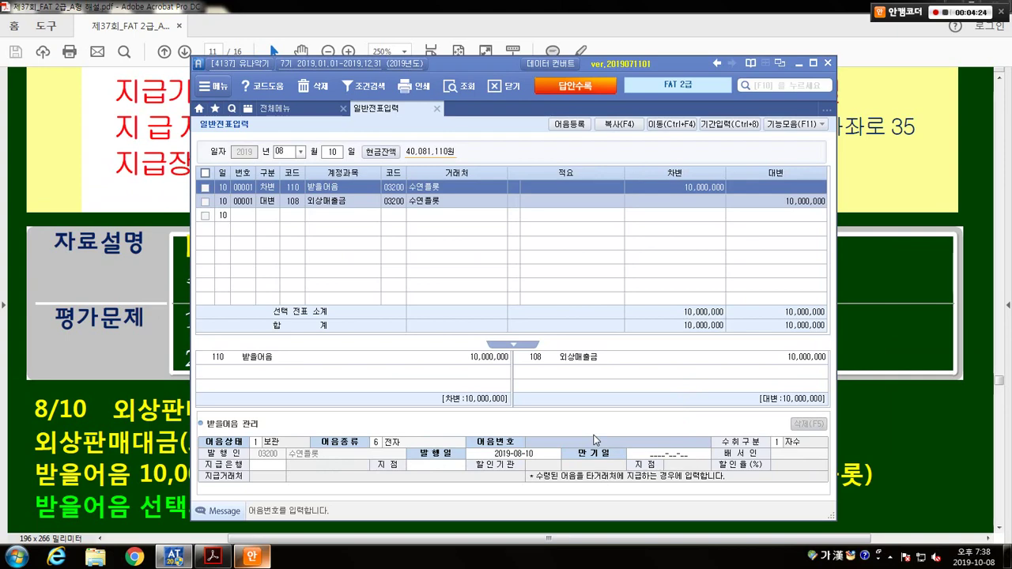
- Copy the electronic note's number from the PDF in Acrobat and paste it as the 어음번호 in the voucher program
key("alt+Tab")
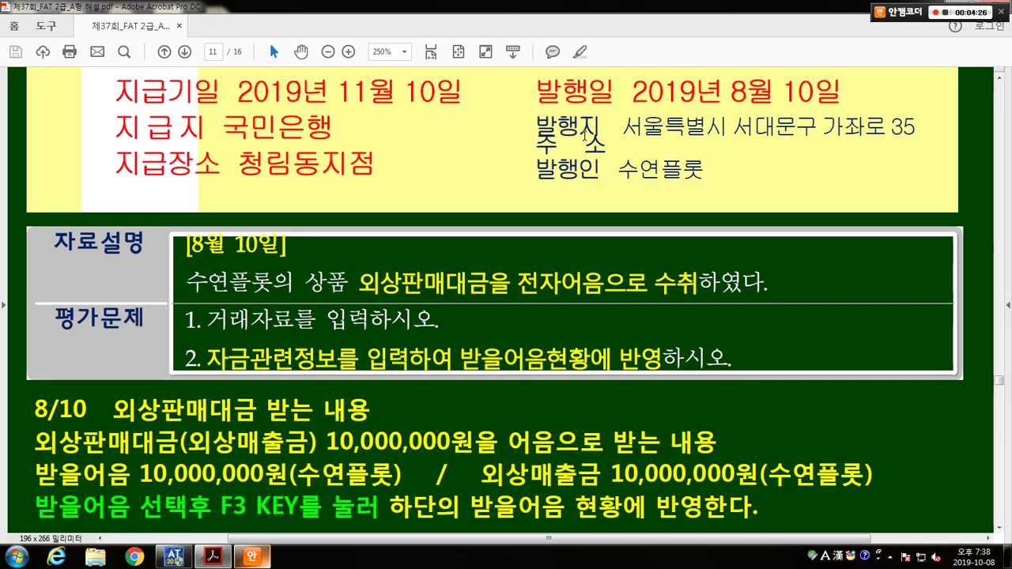
scroll(589, 144, "up", 3)
scroll(589, 143, "up", 3)
left_click_drag(625, 159, 898, 164)
key("ctrl+c")
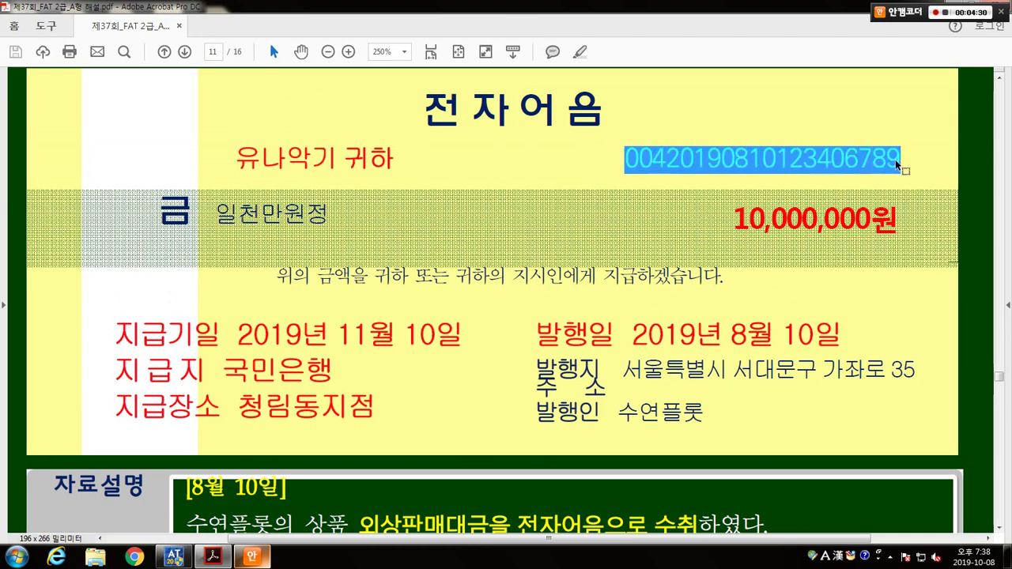
key("alt+Tab")
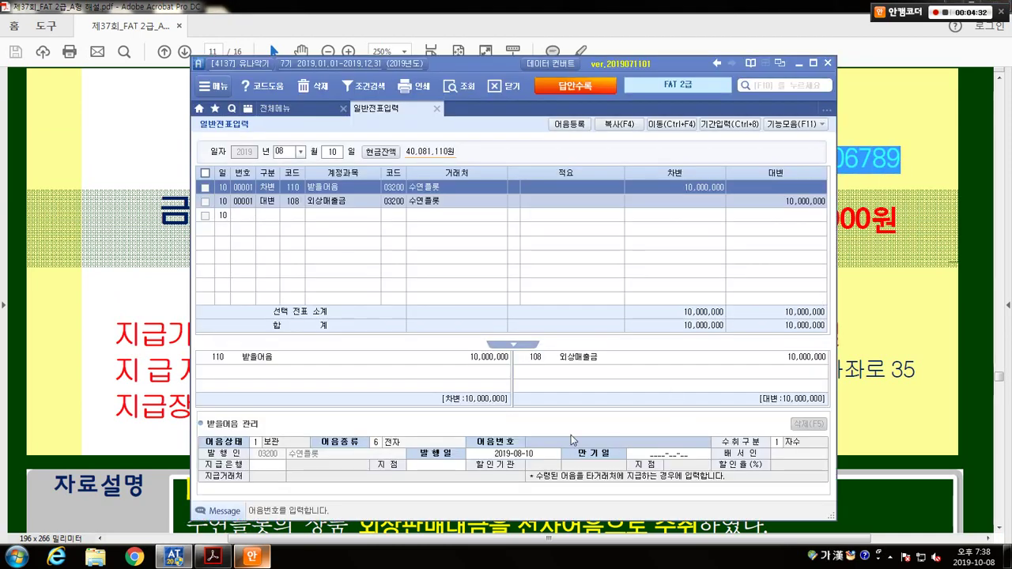
left_click(573, 441)
key("ctrl+v")
left_click(491, 448)
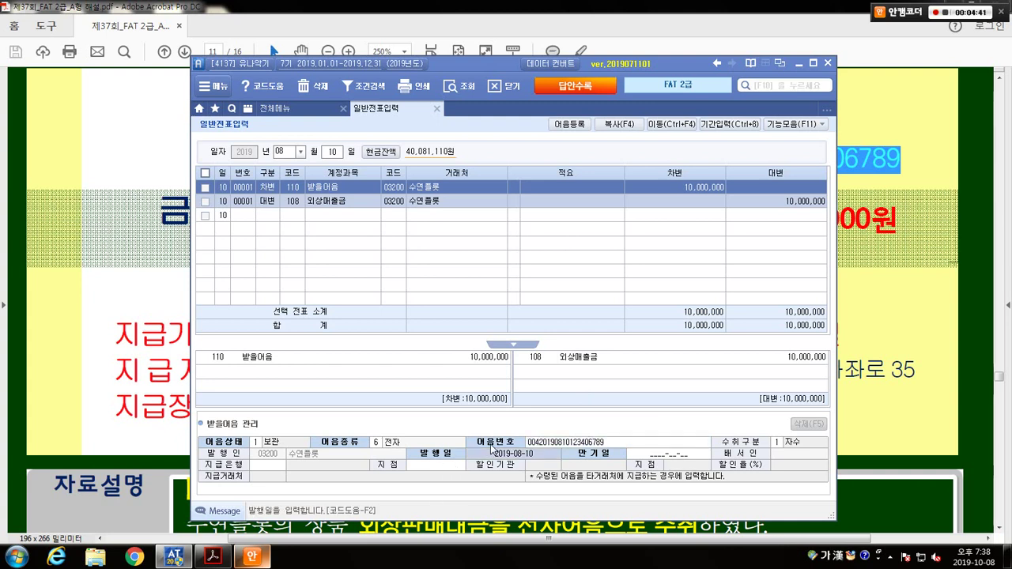
- Check the payment date on the note in the PDF and enter 2019-11-10 as the maturity date (만기일)
left_click(632, 450)
key("alt+Tab")
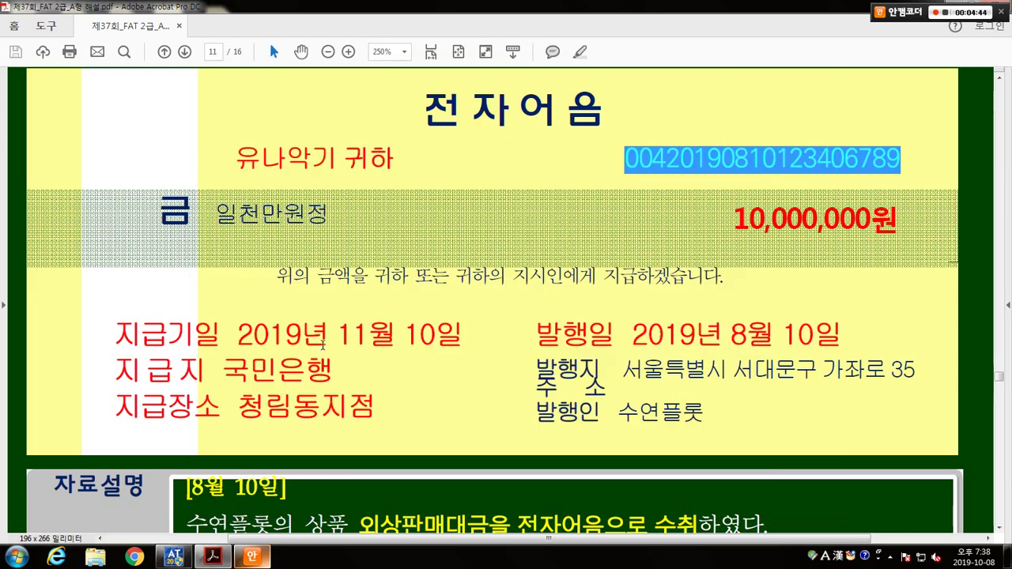
key("alt+Tab")
type("2")
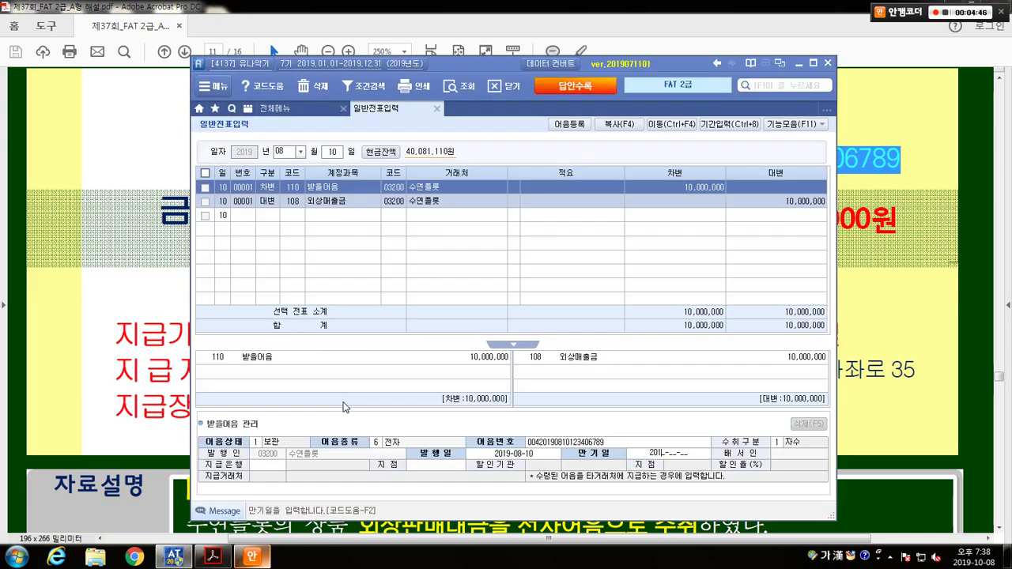
type("019-11-10")
key("Return")
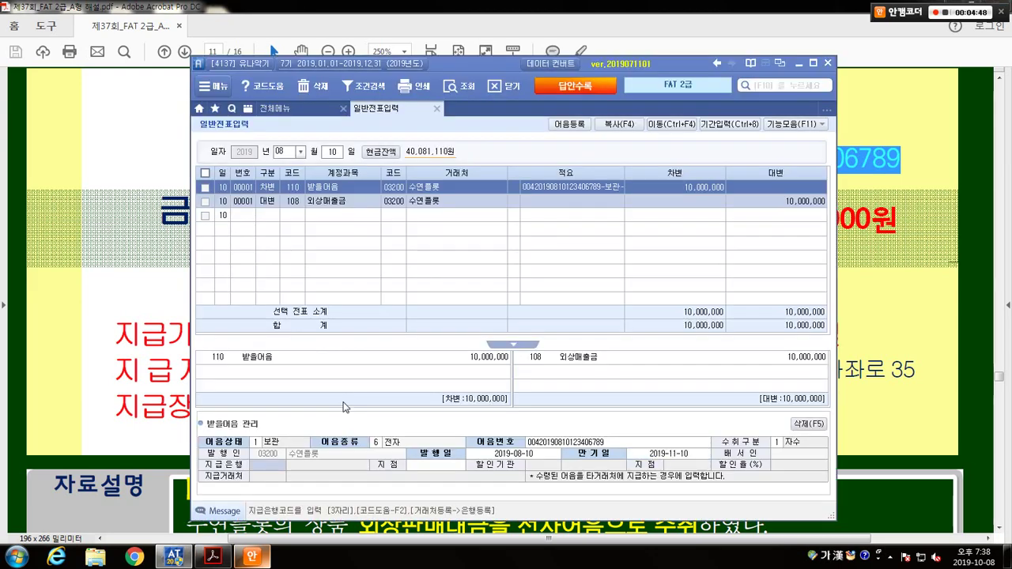
- Look up the paying bank on the note in the PDF and set 지급은행 to 국민은행 (code 100)
key("alt+Tab")
left_click_drag(223, 370, 309, 369)
key("alt+Tab")
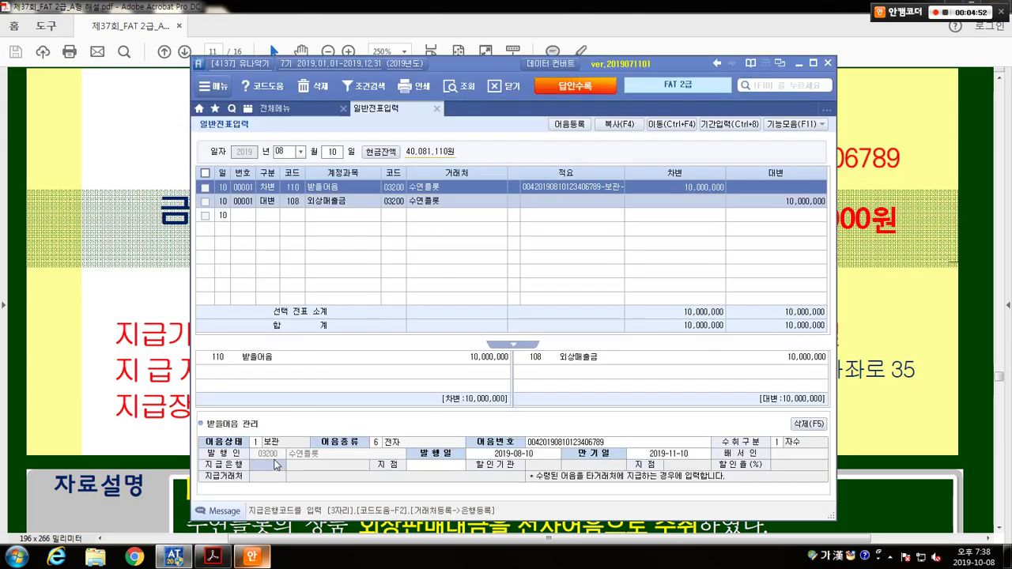
key("F2")
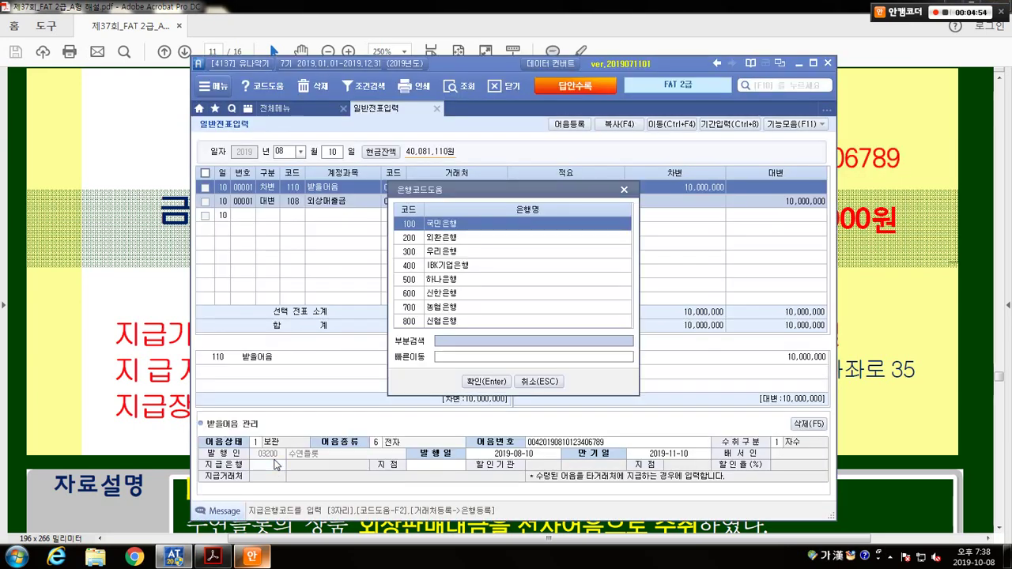
type("국민")
key("Return")
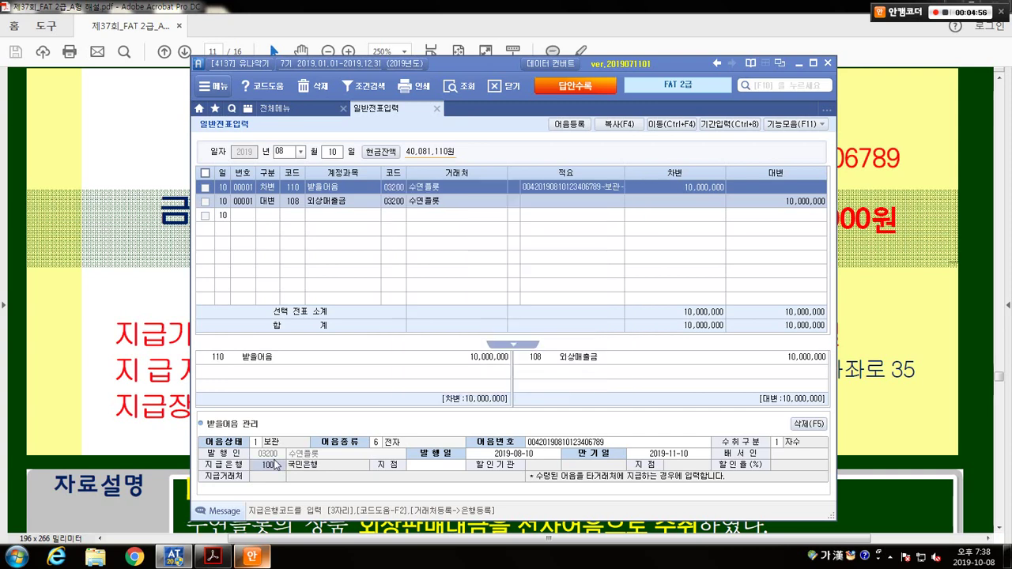
- Check the payment place on the note in the PDF and enter 청림동지점 as the paying bank's branch (지점)
key("alt+Tab")
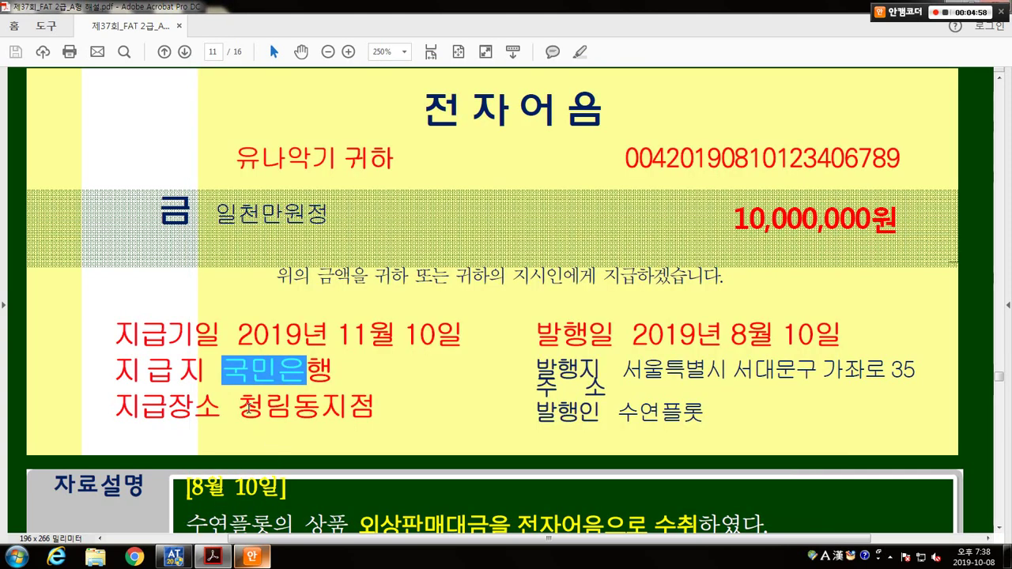
key("alt+Tab")
type("청")
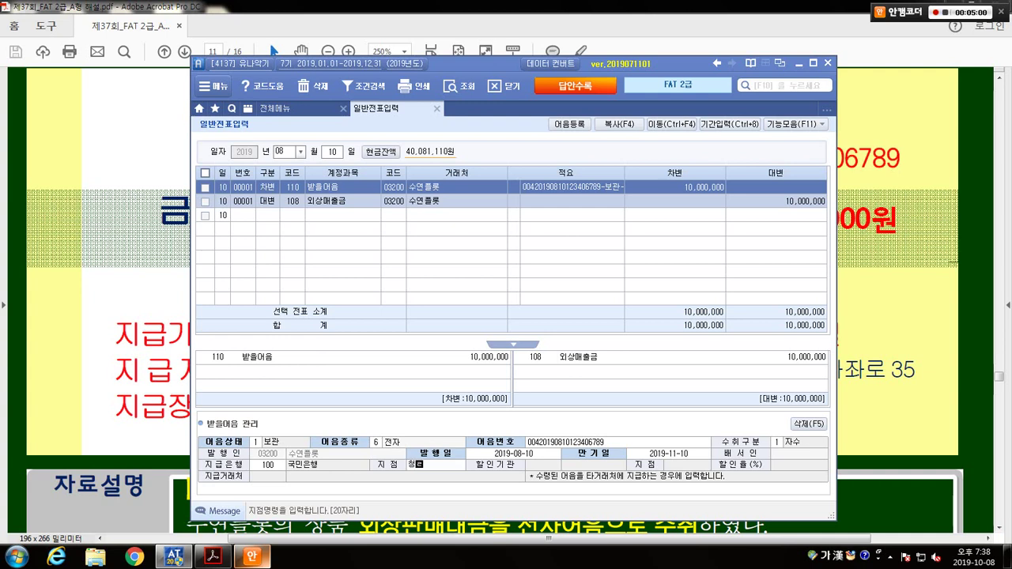
type("림동지점")
key("Return")
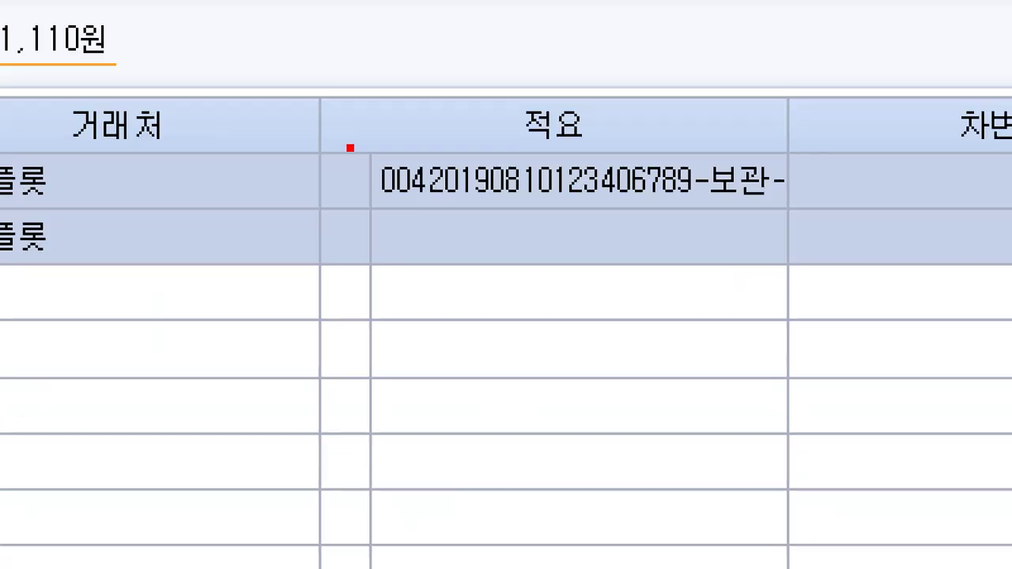
- Review the line's summary and the note's type, number, dates, bank and branch, and return to the electronic note in the PDF
left_click_drag(350, 148, 822, 233)
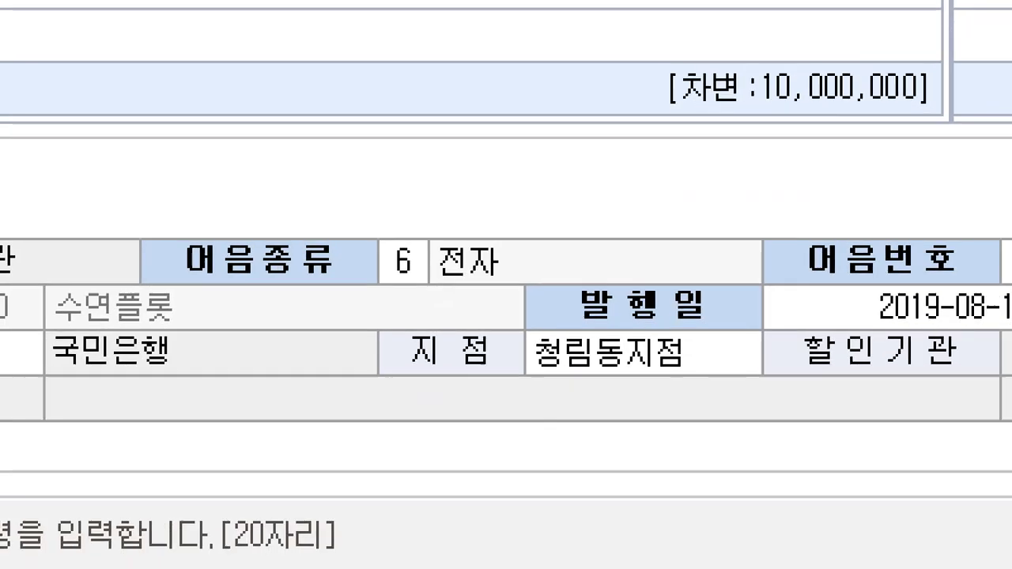
mouse_move(203, 219)
left_mouse_down()
mouse_move(500, 264)
mouse_move(549, 298)
left_mouse_up()
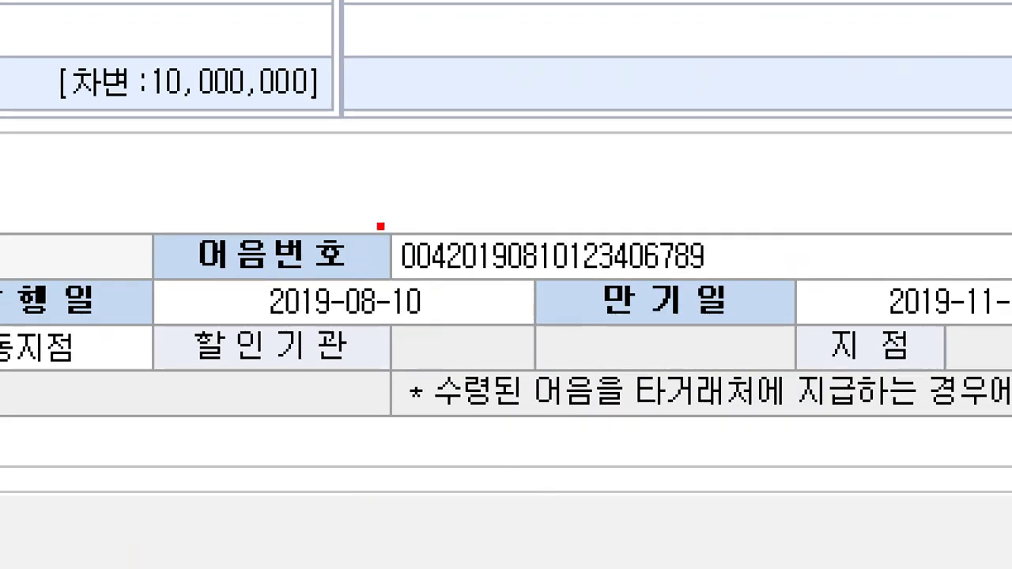
mouse_move(380, 226)
left_mouse_down()
mouse_move(624, 274)
mouse_move(726, 279)
left_mouse_up()
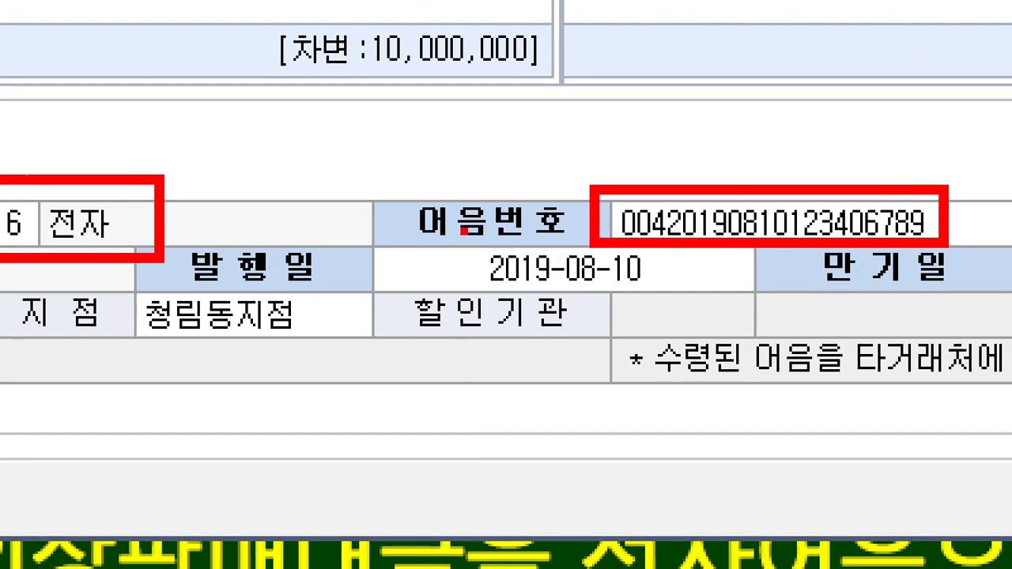
mouse_move(464, 228)
left_mouse_down()
mouse_move(656, 265)
mouse_move(475, 226)
left_mouse_up()
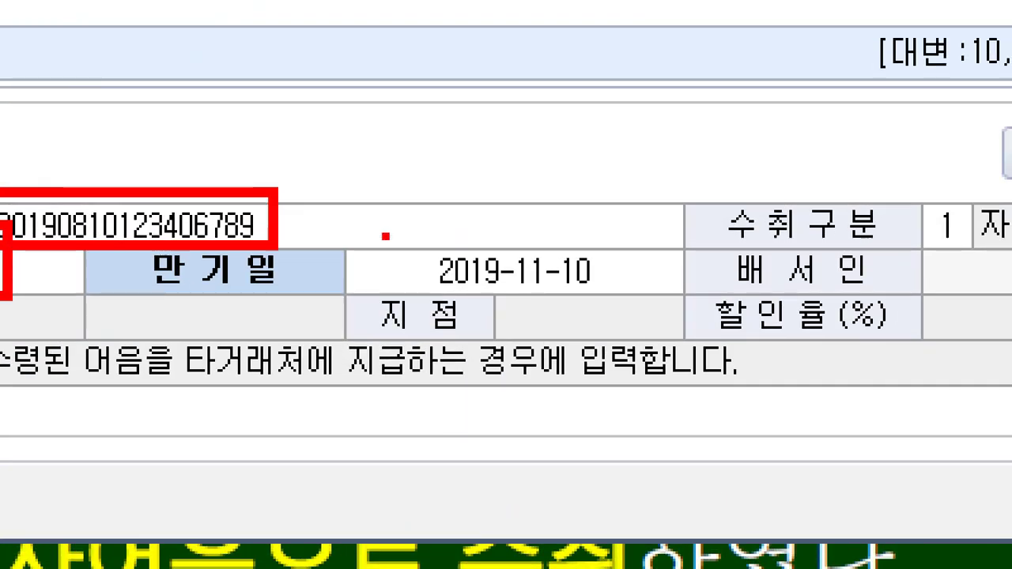
mouse_move(385, 235)
left_mouse_down()
mouse_move(667, 278)
mouse_move(665, 299)
left_mouse_up()
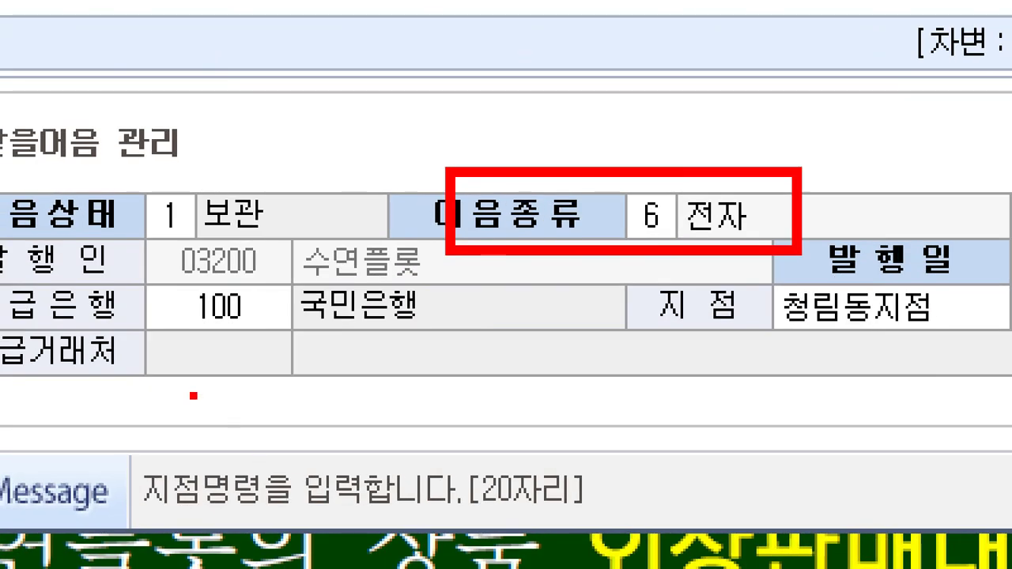
left_click_drag(127, 253, 448, 331)
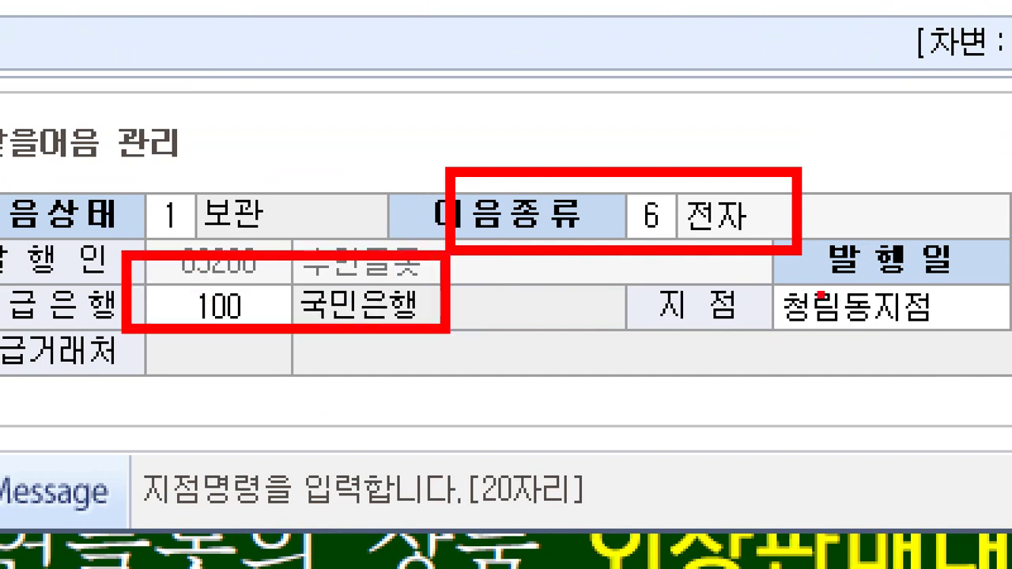
mouse_move(720, 276)
left_mouse_down()
mouse_move(974, 372)
mouse_move(959, 345)
left_mouse_up()
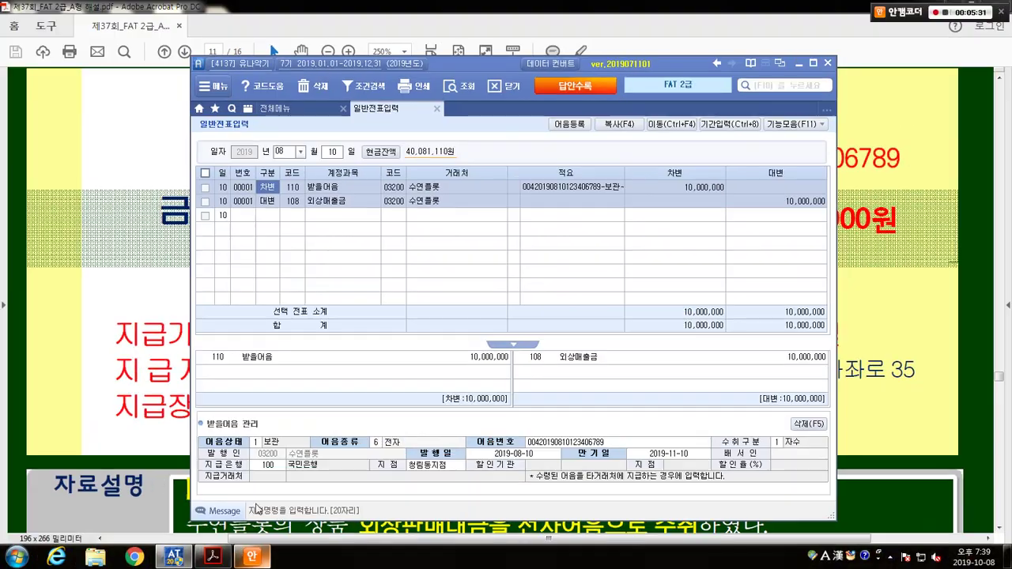
left_click(110, 383)
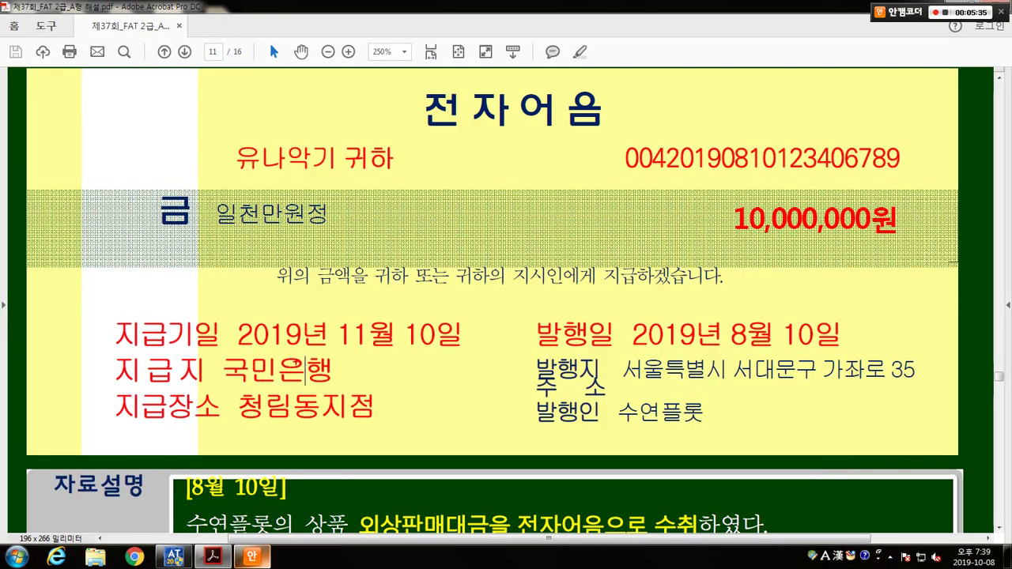
- Review the August 10 note's explanation in the PDF, and examine the supplier, date and amount on problem 8's deposit slip (입금표)
left_click_drag(51, 88, 945, 441)
scroll(477, 455, "down", 10)
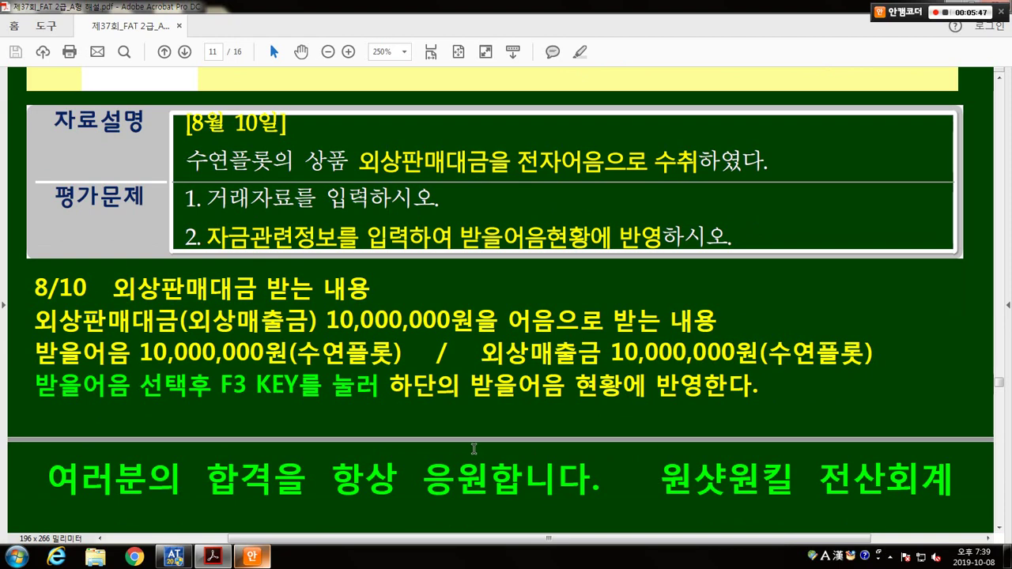
scroll(474, 449, "down", 18)
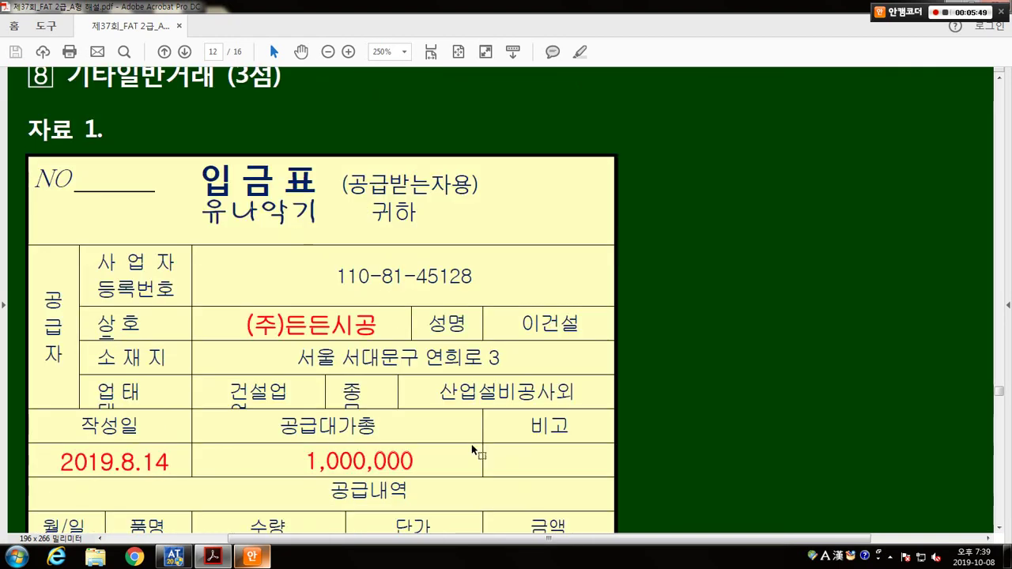
scroll(472, 450, "down", 1)
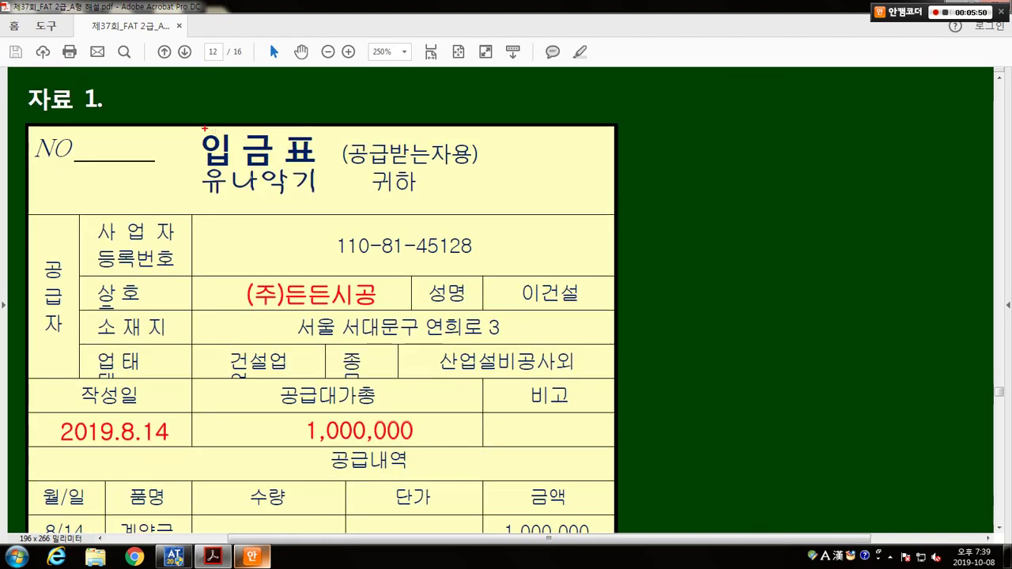
mouse_move(204, 126)
left_mouse_down()
mouse_move(313, 160)
mouse_move(313, 176)
left_mouse_up()
left_click_drag(230, 270, 387, 322)
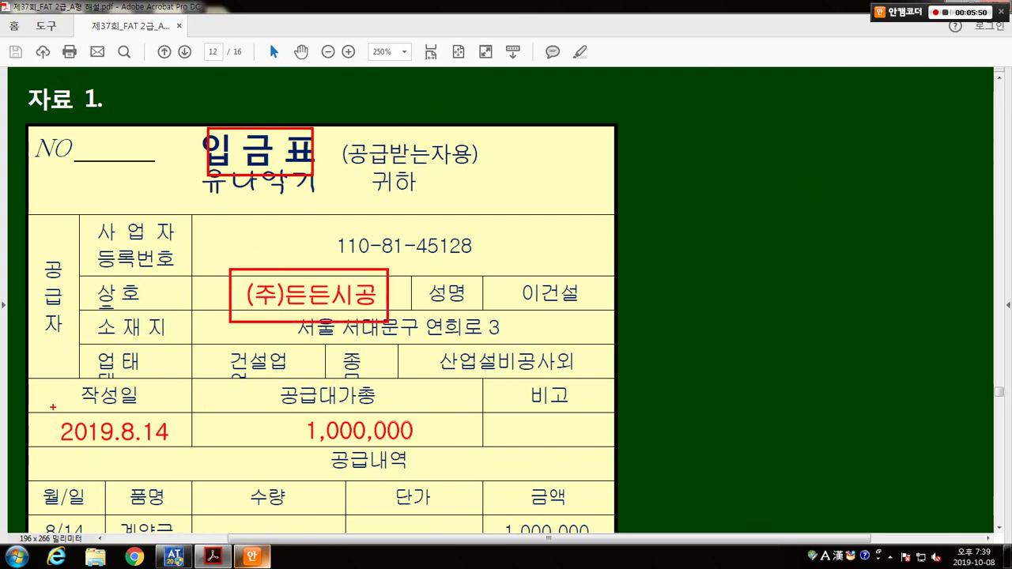
left_click_drag(53, 407, 188, 457)
mouse_move(269, 414)
left_mouse_down()
mouse_move(408, 427)
mouse_move(438, 449)
left_mouse_up()
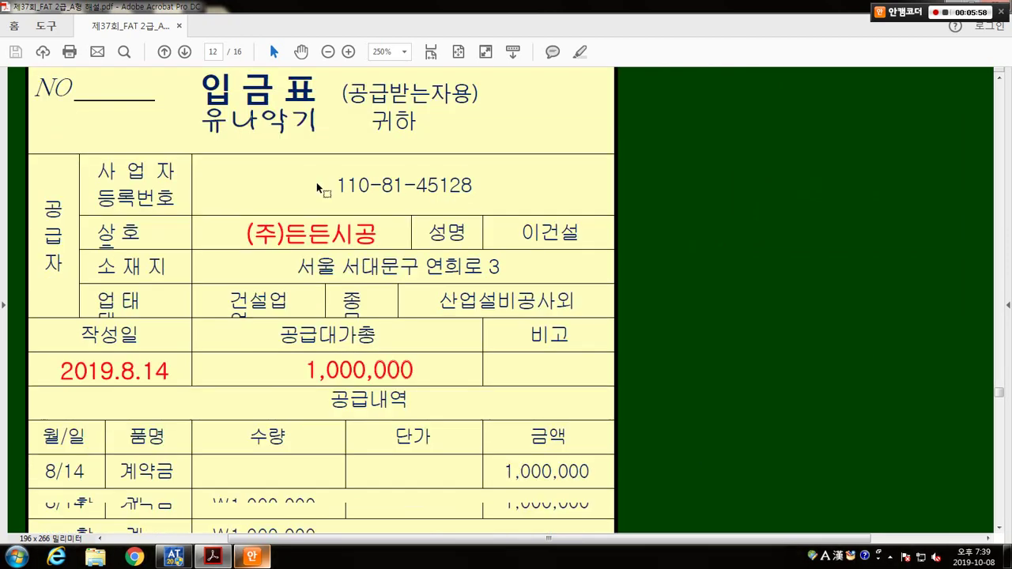
- Examine the bank account, transaction date, description and deposited amount in the 자료 2 보통예금(국민은행) transaction history
scroll(317, 182, "down", 10)
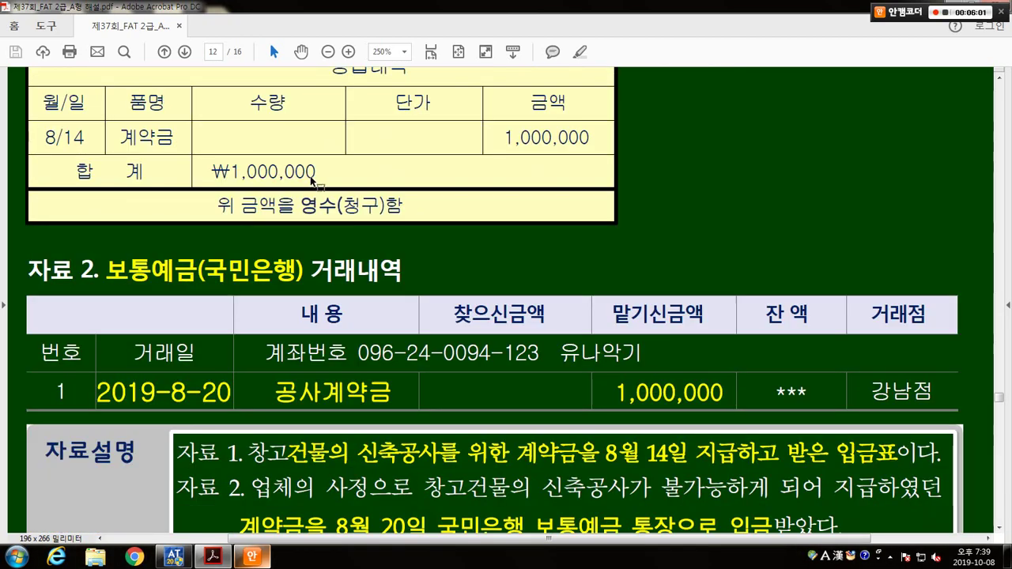
mouse_move(101, 245)
left_mouse_down()
mouse_move(212, 286)
mouse_move(307, 286)
left_mouse_up()
mouse_move(65, 365)
left_mouse_down()
mouse_move(194, 408)
mouse_move(219, 405)
left_mouse_up()
left_click_drag(256, 361, 405, 405)
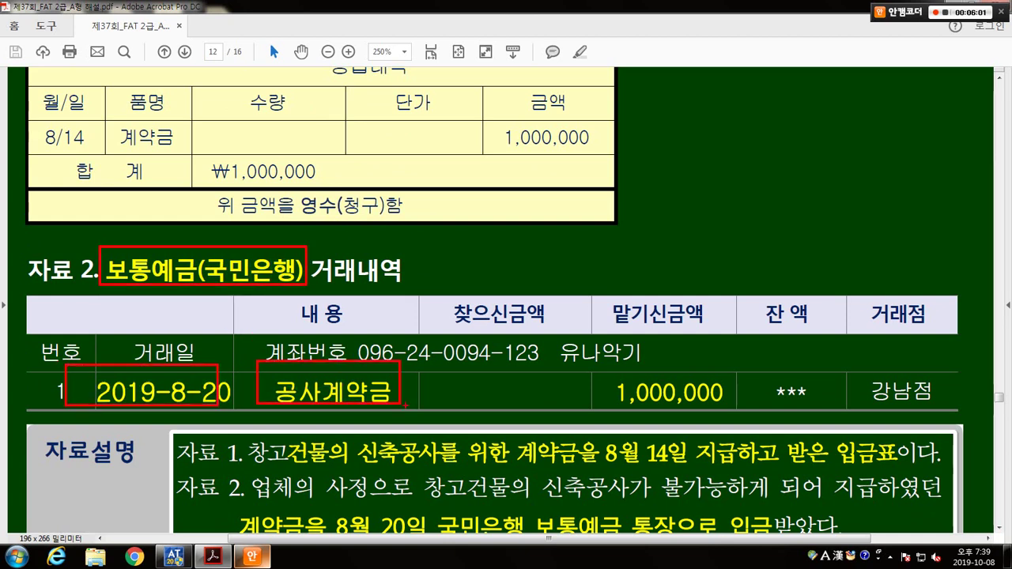
left_click_drag(619, 373, 729, 415)
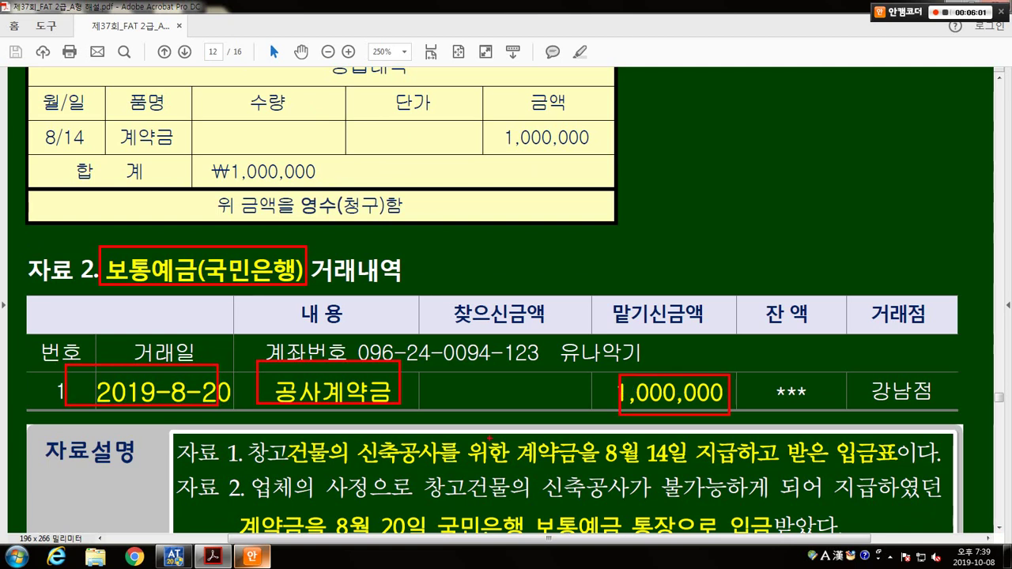
- Read the 자료설명 text on how the warehouse construction deposit was paid and how it was returned
left_click_drag(227, 470, 336, 470)
left_click_drag(411, 472, 693, 472)
left_click_drag(758, 470, 949, 466)
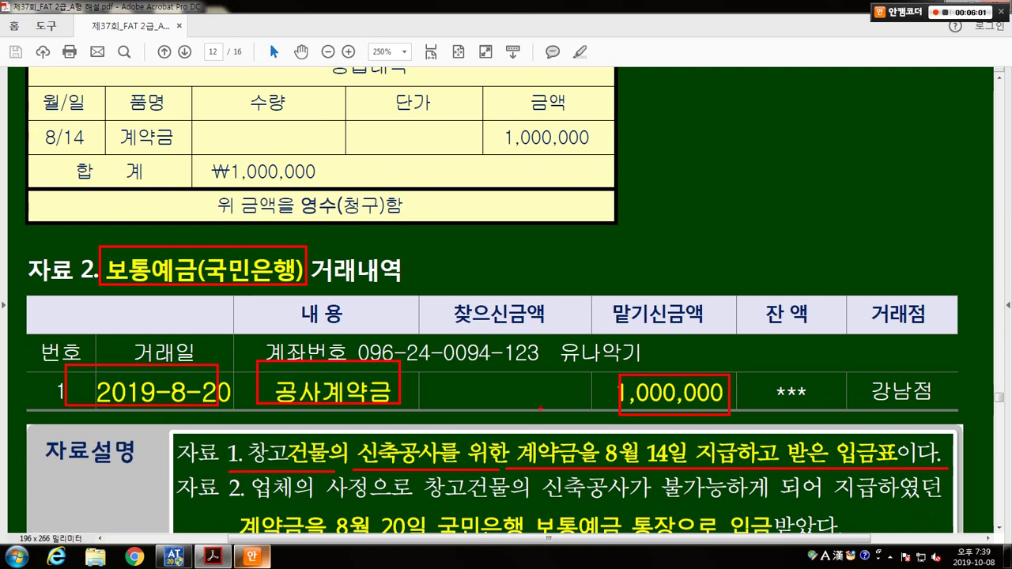
mouse_move(535, 441)
left_mouse_down()
mouse_move(498, 297)
mouse_move(423, 117)
left_mouse_up()
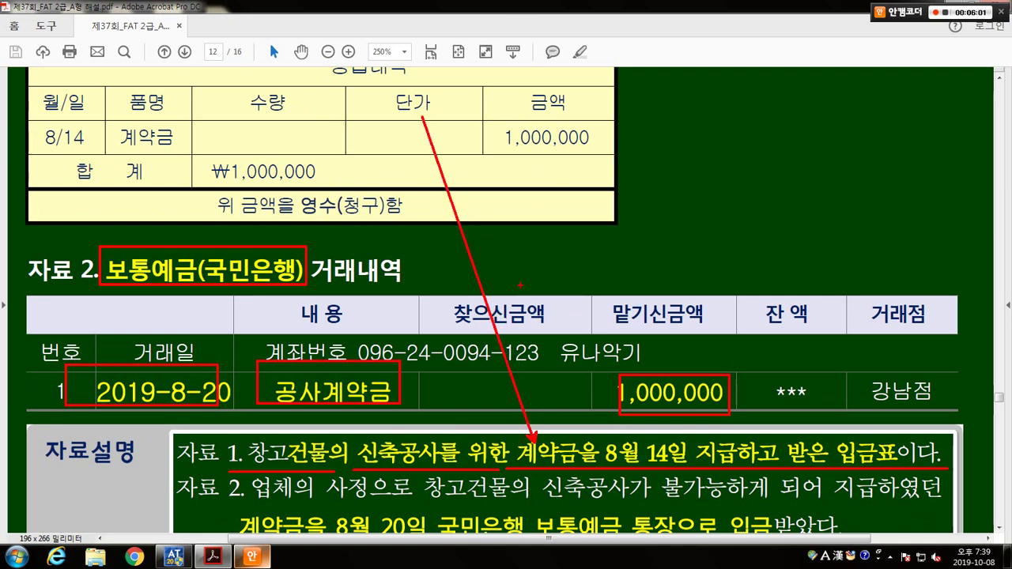
left_click_drag(253, 502, 530, 499)
left_click_drag(544, 500, 891, 496)
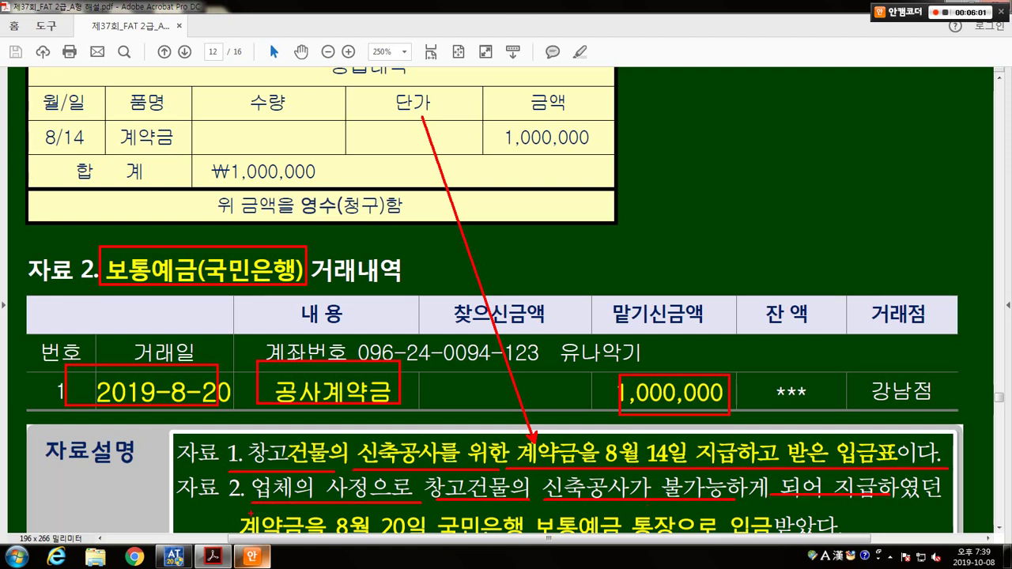
mouse_move(235, 506)
left_mouse_down()
mouse_move(421, 530)
mouse_move(238, 509)
left_mouse_up()
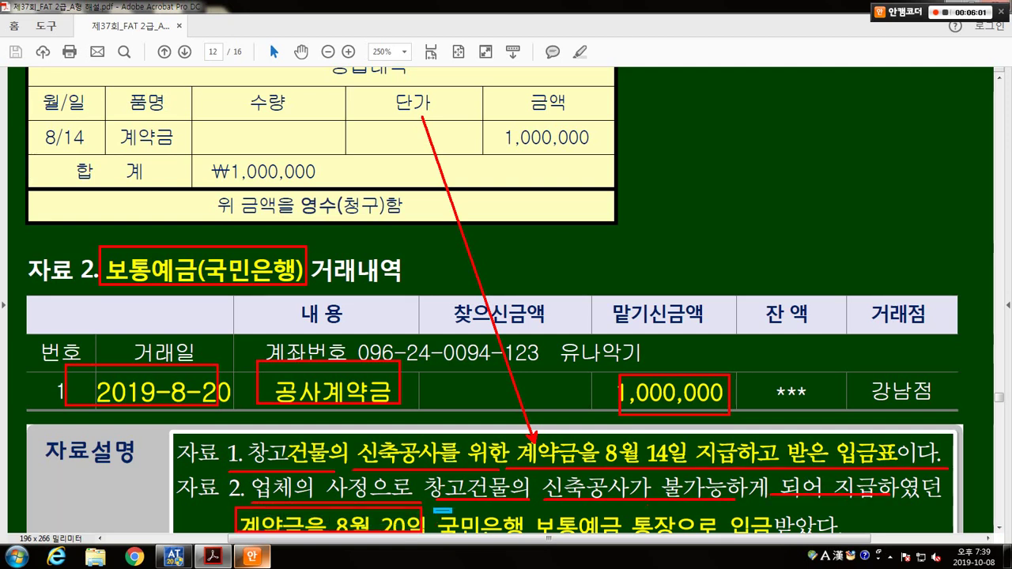
mouse_move(435, 509)
left_mouse_down()
mouse_move(758, 509)
mouse_move(782, 530)
mouse_move(435, 511)
left_mouse_up()
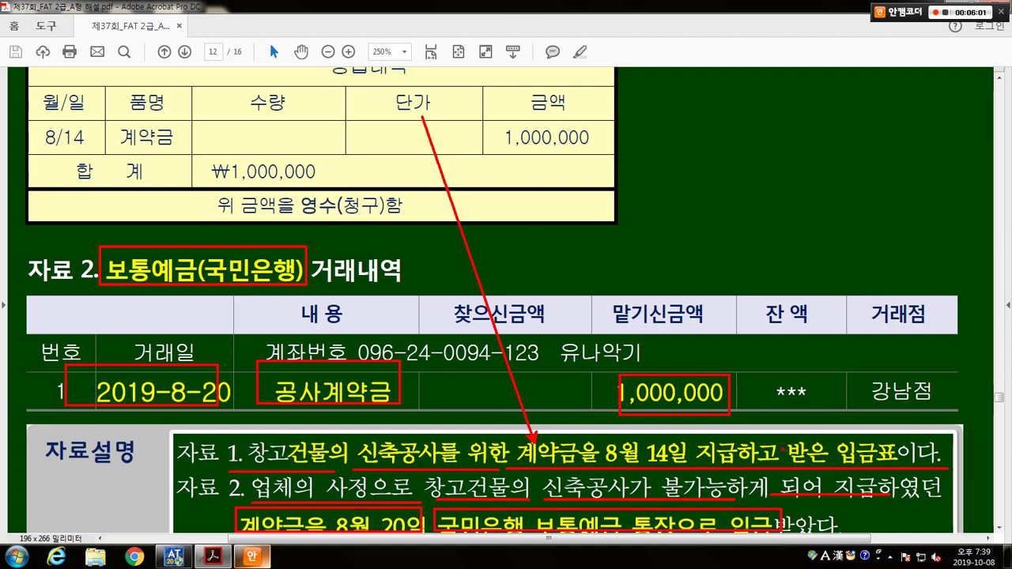
key("Escape")
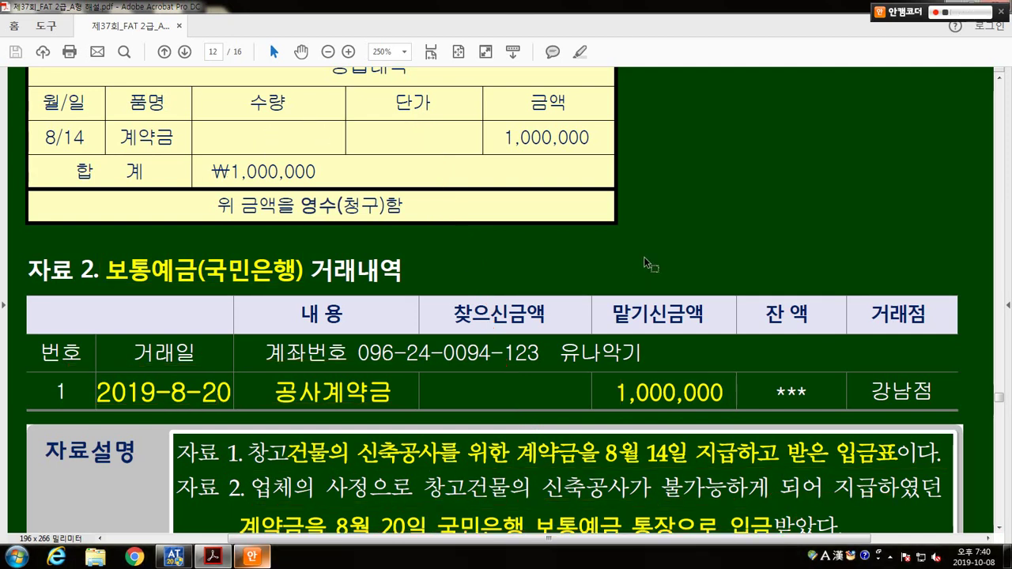
- Compare the bank transaction date in 자료 2 with the deposit payment date given in the 자료 1 explanation
scroll(644, 256, "down", 1)
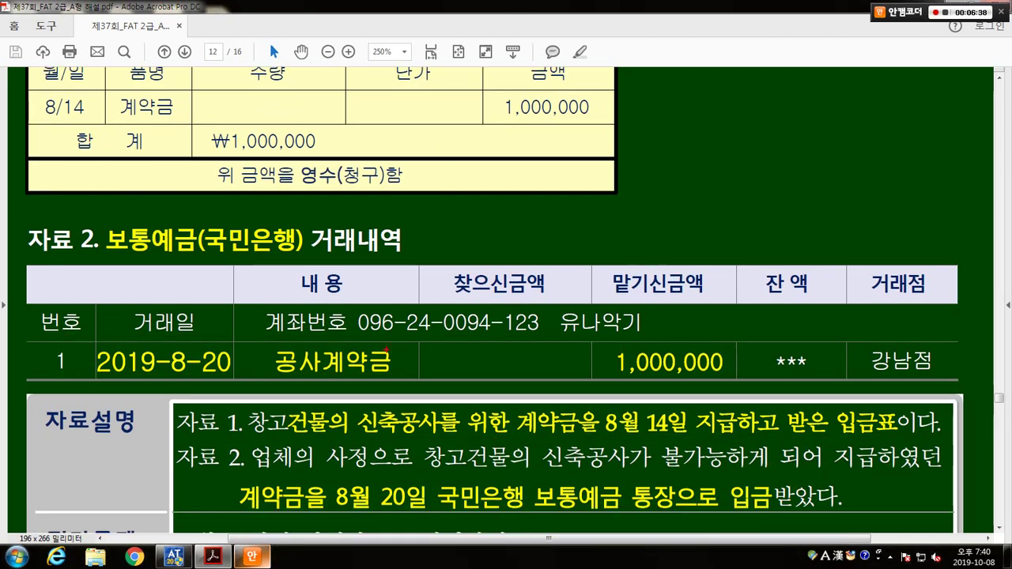
left_click_drag(85, 341, 235, 378)
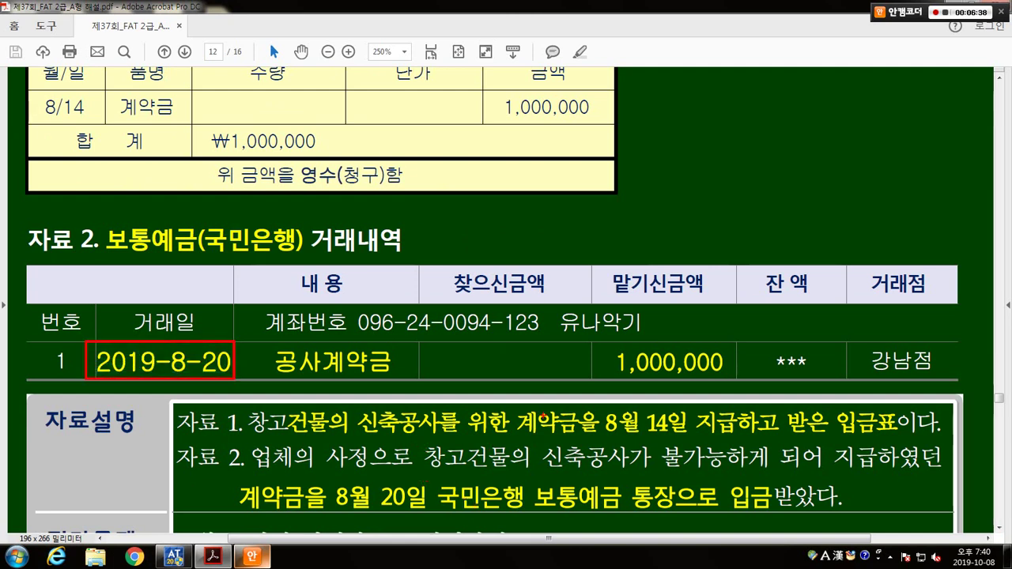
left_click_drag(497, 398, 693, 442)
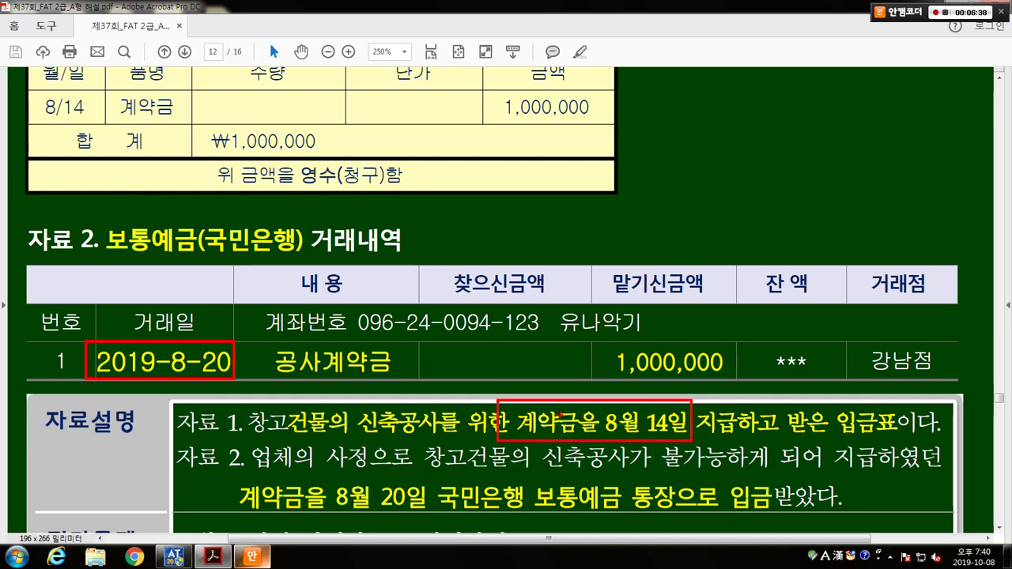
left_click_drag(236, 360, 497, 417)
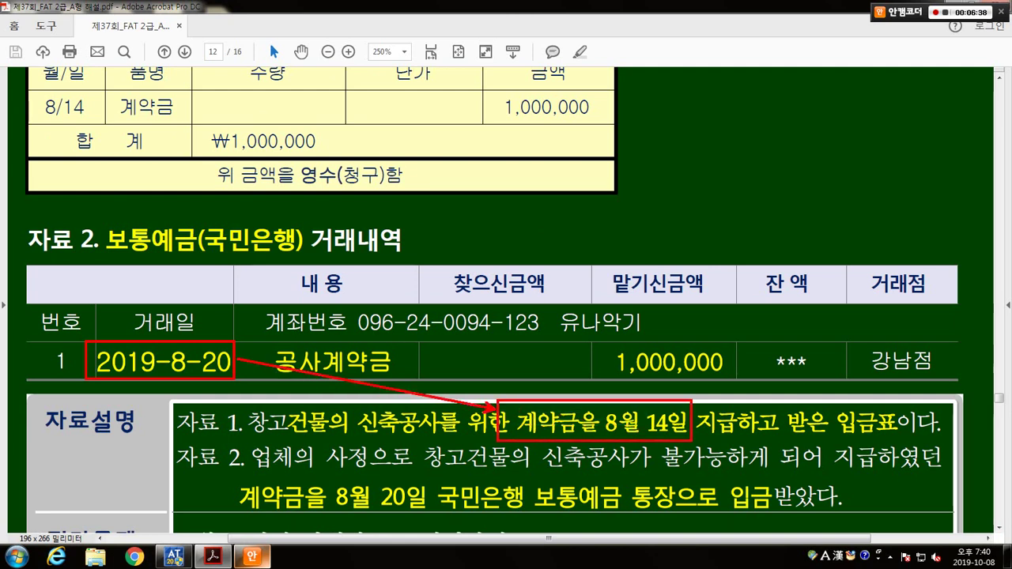
mouse_move(498, 376)
left_mouse_down()
mouse_move(521, 403)
mouse_move(562, 368)
left_mouse_up()
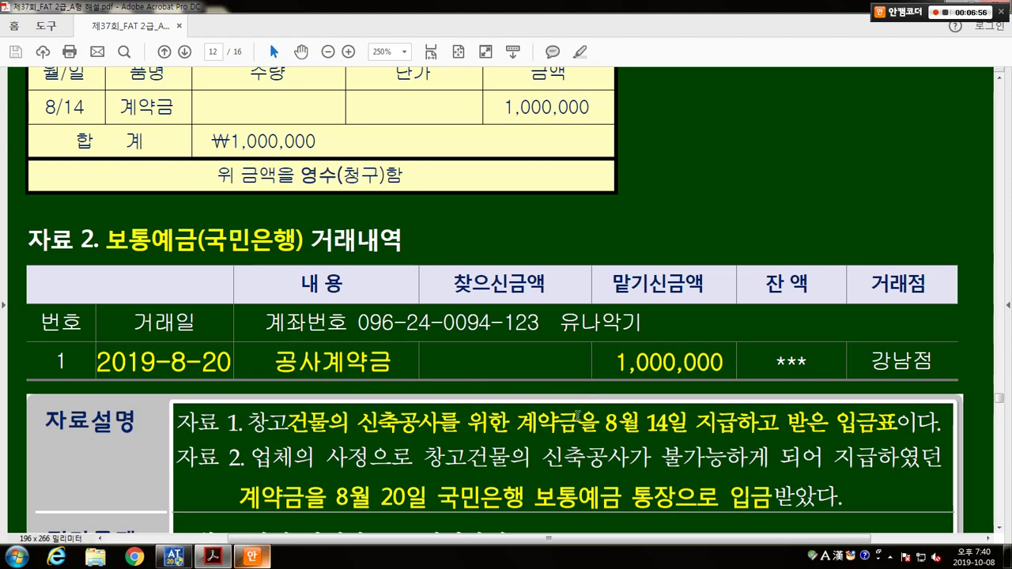
- Switch to the accounting program, bring up the August 14 vouchers in 일반전표입력 and set a new line's type to 대변
key("alt+Tab")
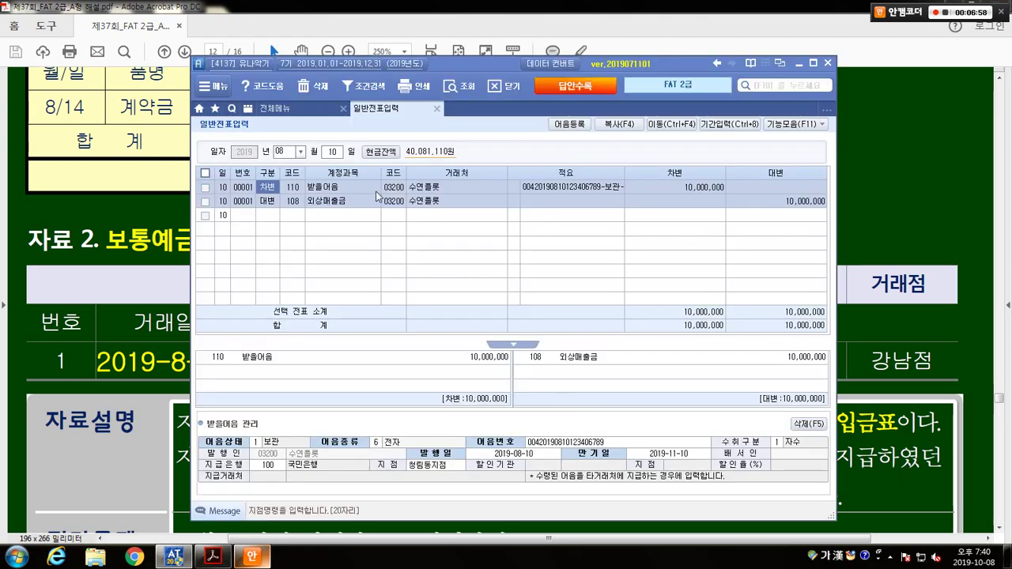
left_click(331, 151)
type("14")
key("Return")
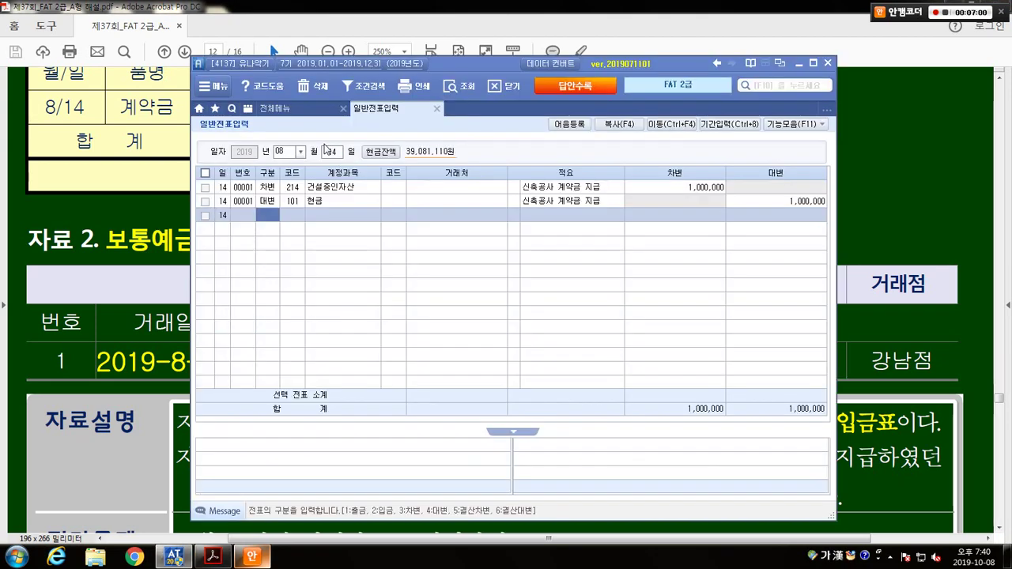
type("4")
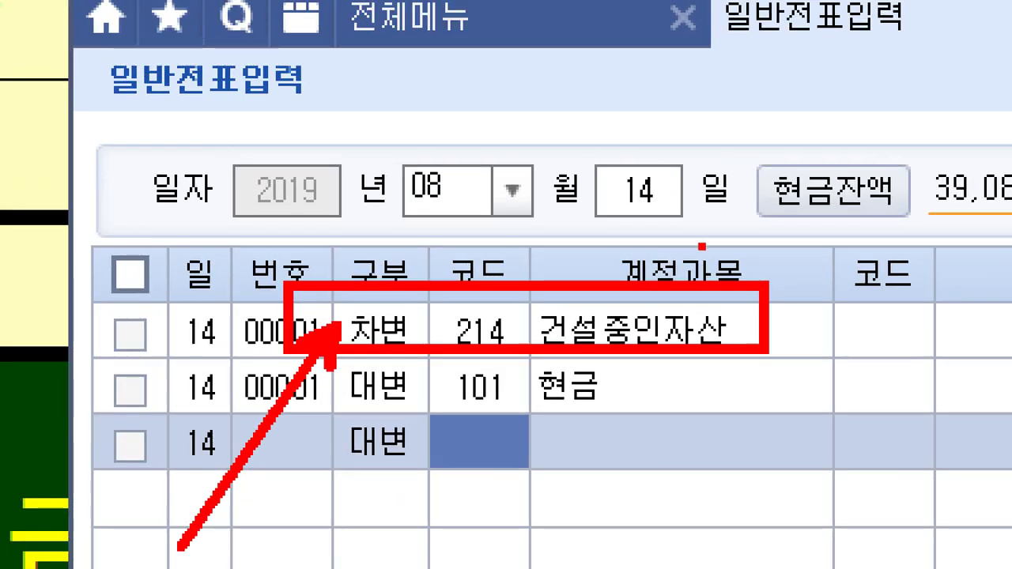
- Examine the August 14 voucher's date and the account debited for the construction contract deposit
mouse_move(703, 247)
left_mouse_down()
mouse_move(597, 254)
mouse_move(692, 89)
mouse_move(700, 241)
left_mouse_up()
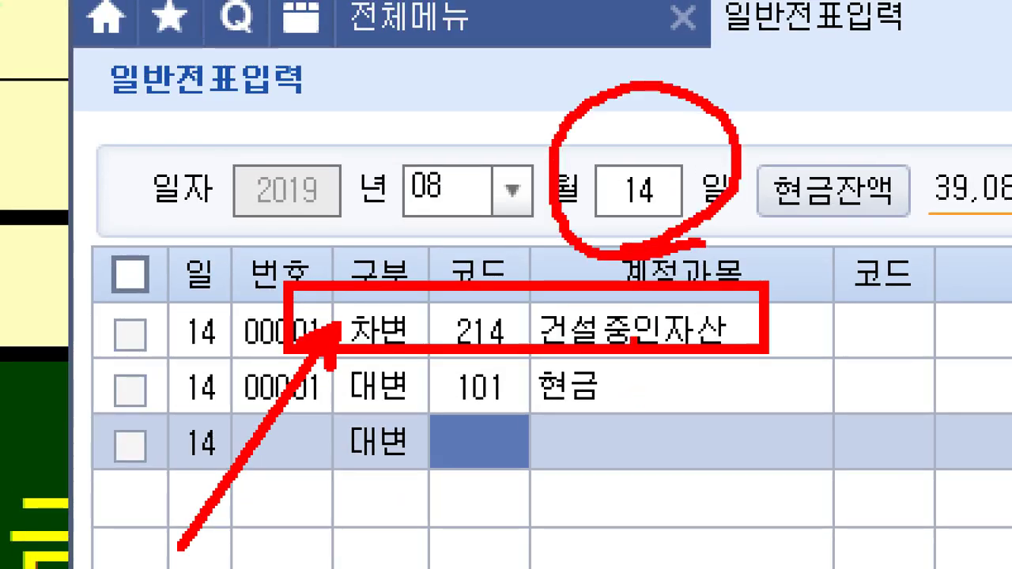
left_click_drag(712, 462, 637, 352)
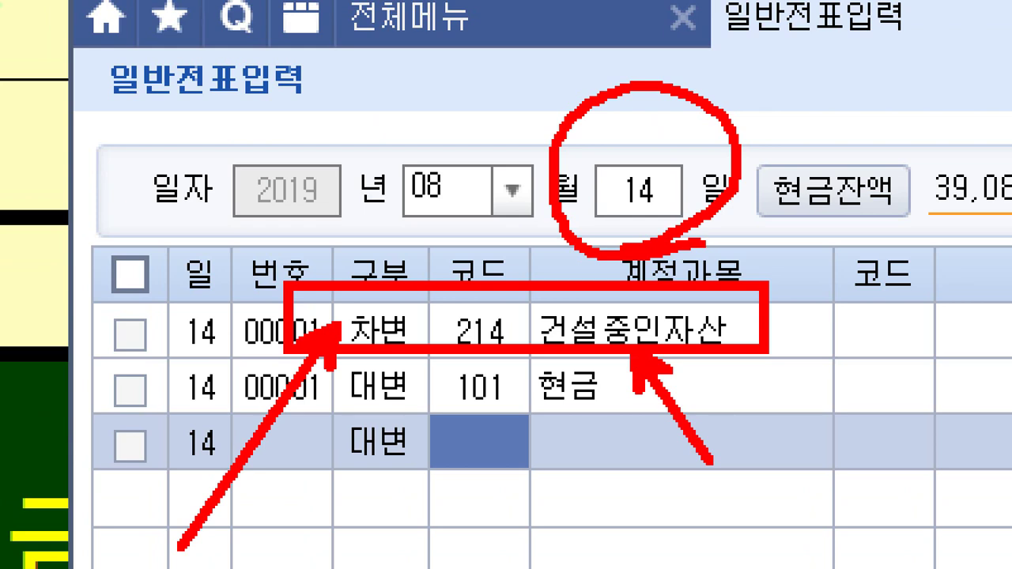
key("Escape")
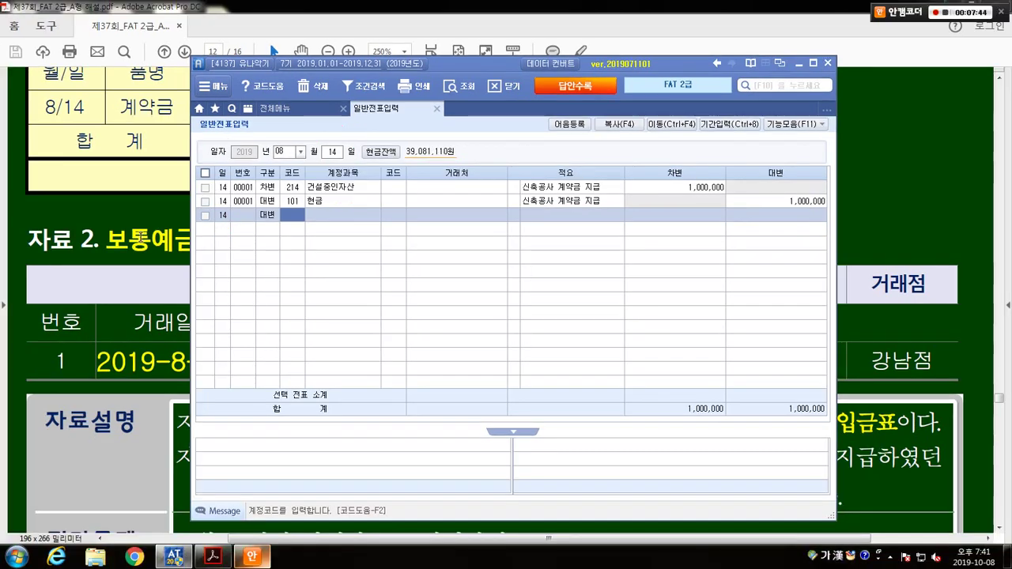
- Return to the PDF and read problem 8's task and the solution for the returned deposit on August 20
left_click(142, 236)
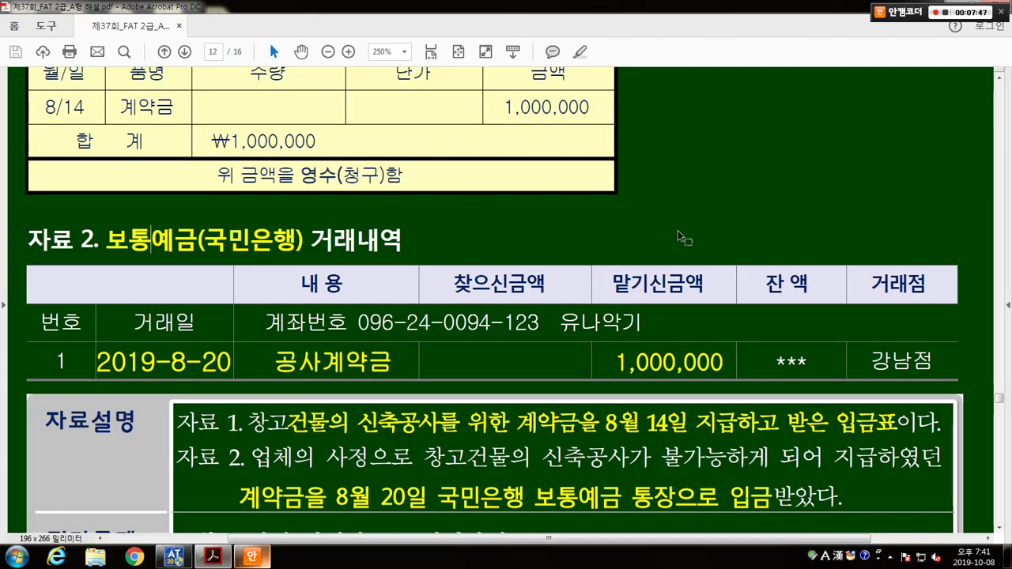
scroll(677, 230, "down", 3)
left_click_drag(438, 407, 623, 406)
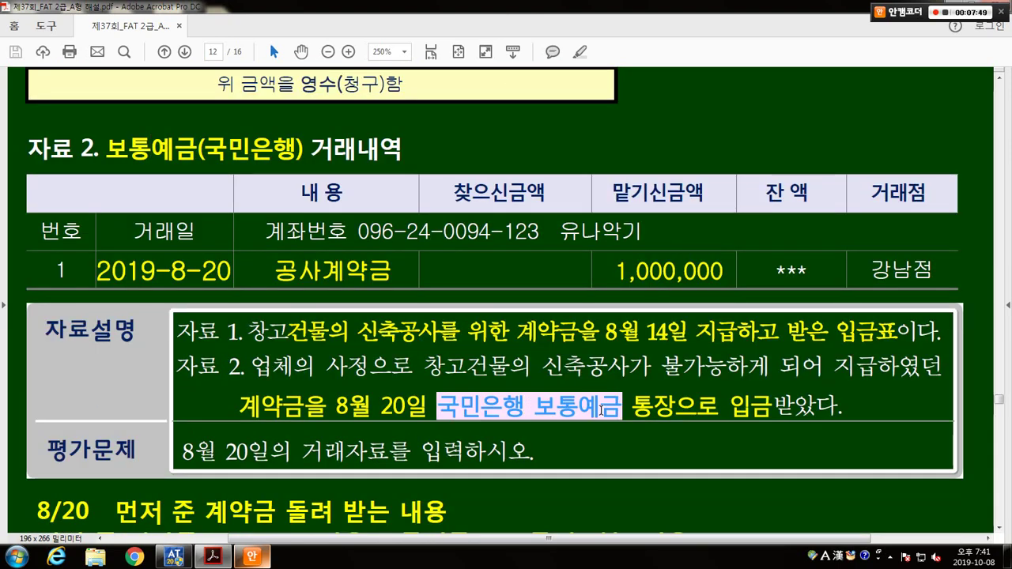
scroll(600, 356, "down", 1)
scroll(600, 352, "down", 5)
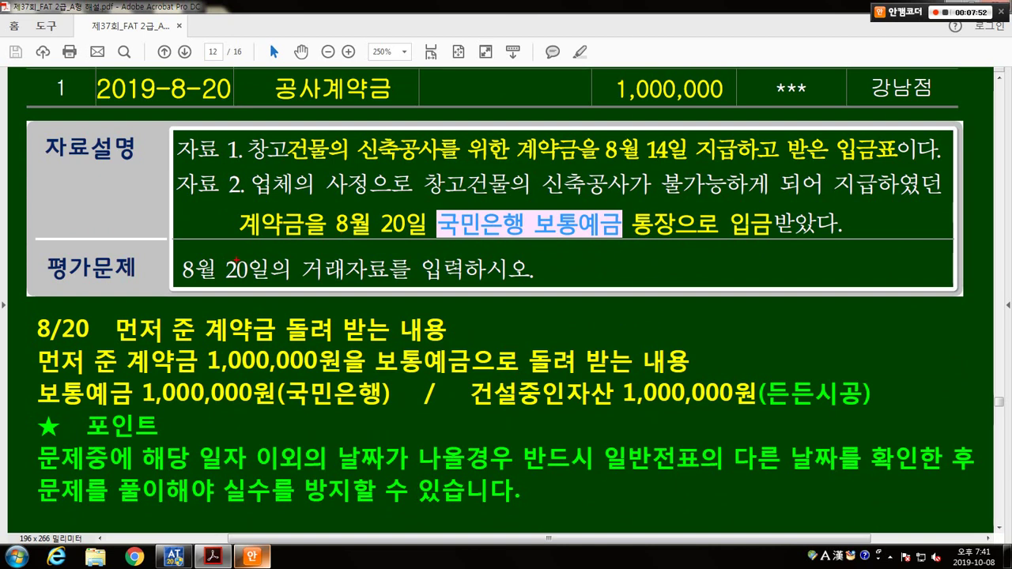
mouse_move(100, 311)
left_mouse_down()
mouse_move(214, 339)
mouse_move(457, 341)
left_mouse_up()
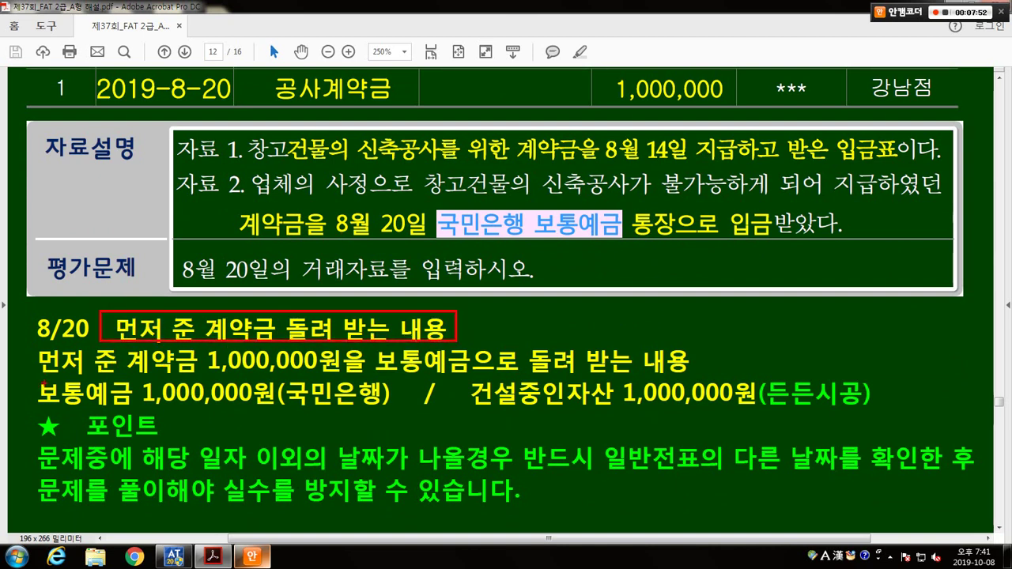
left_click_drag(52, 377, 691, 377)
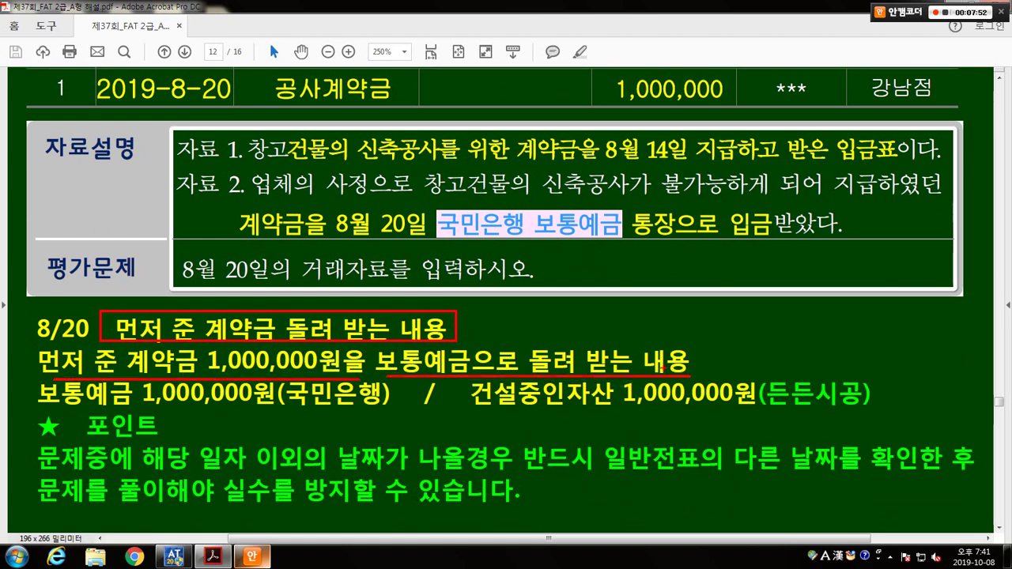
left_click_drag(511, 126, 699, 172)
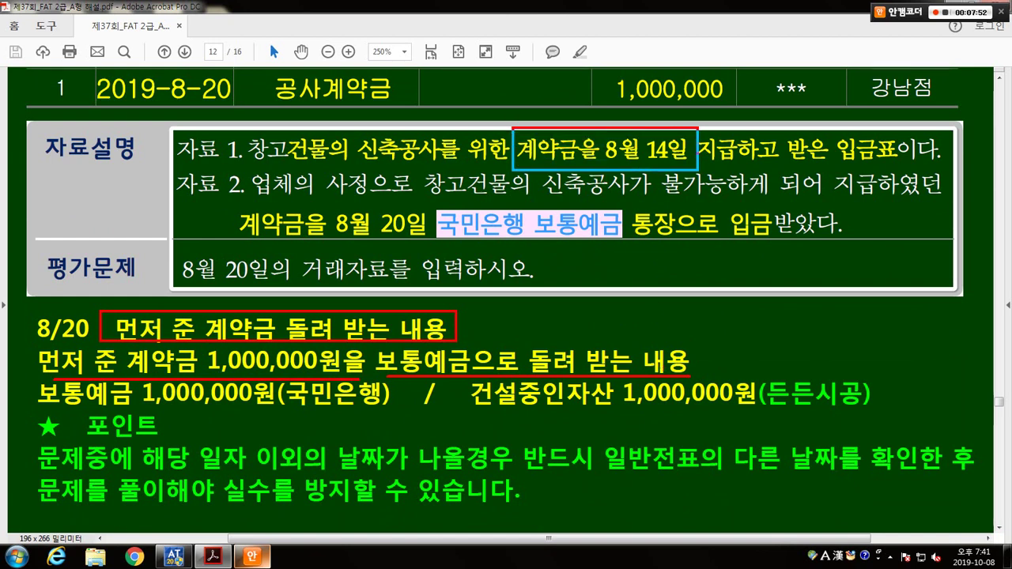
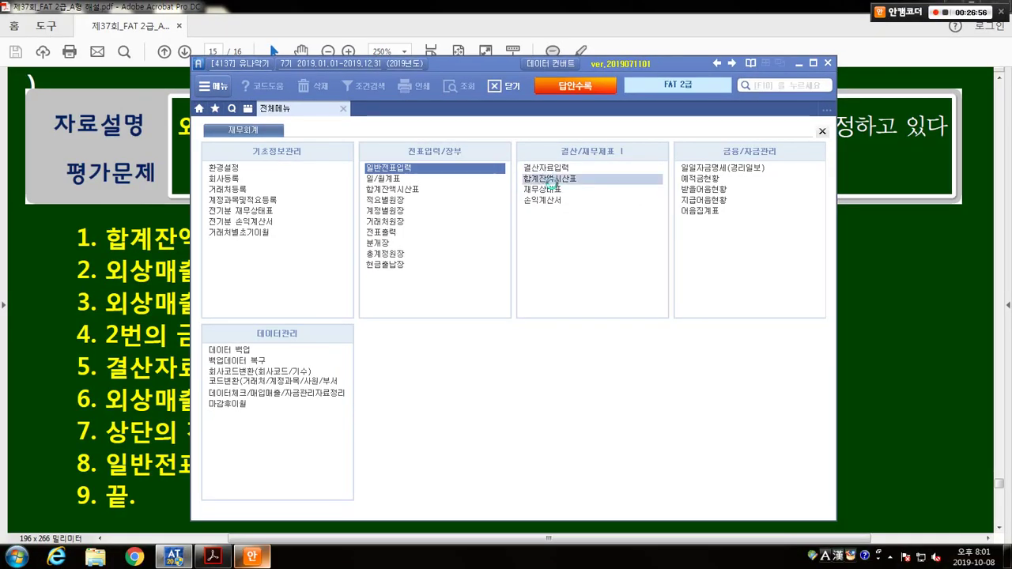
- Open the 합계잔액시산표 as of December 31, and return to the allowance-for-bad-debts closing instructions in the PDF
left_click(535, 198)
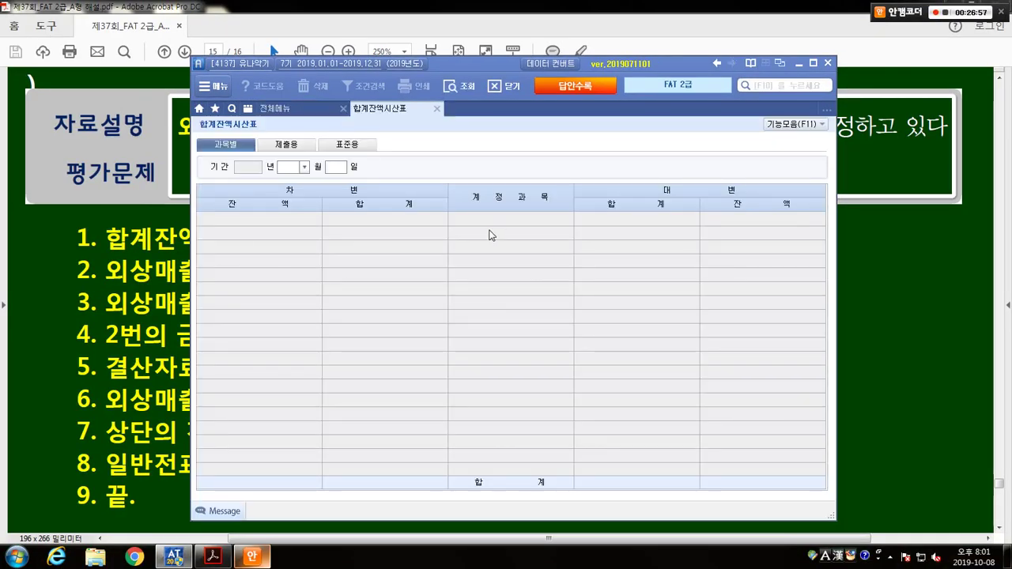
type("12")
key("Return")
key("Return")
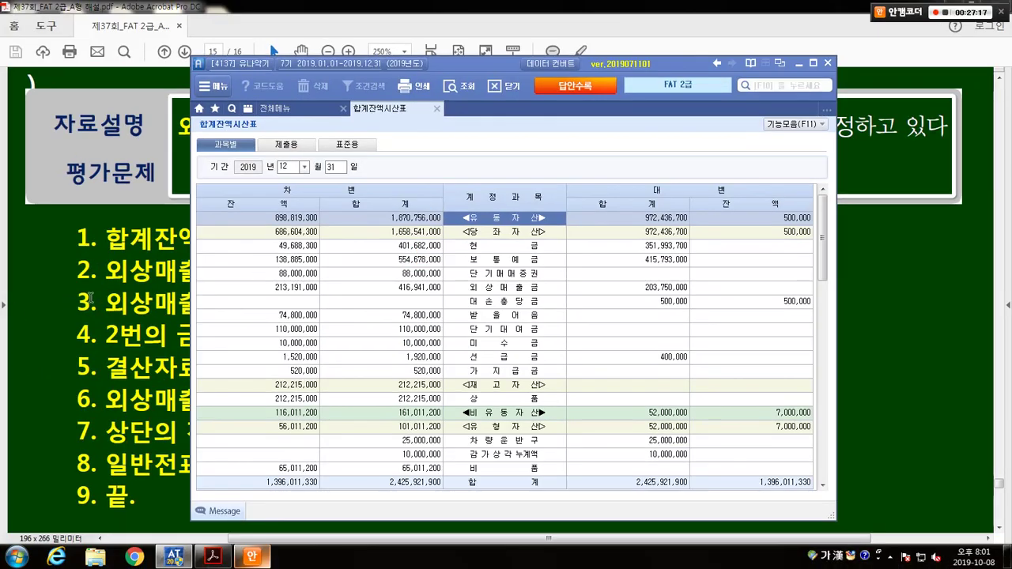
left_click(95, 285)
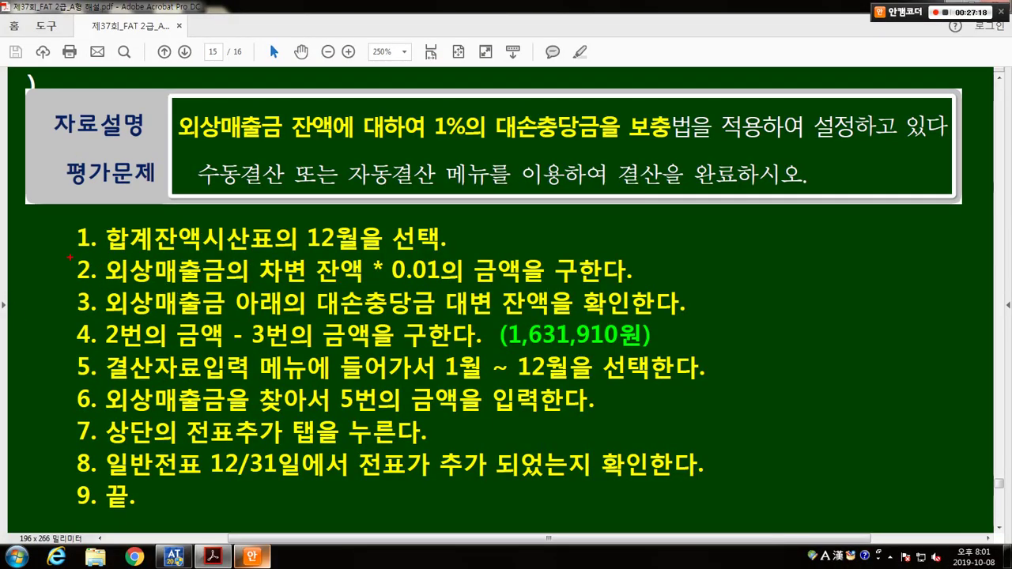
- Read closing instructions 2 and 3 in the PDF on the 외상매출금 debit balance and the 대손충당금 credit balance
mouse_move(60, 254)
left_mouse_down()
mouse_move(423, 294)
mouse_move(622, 278)
left_mouse_up()
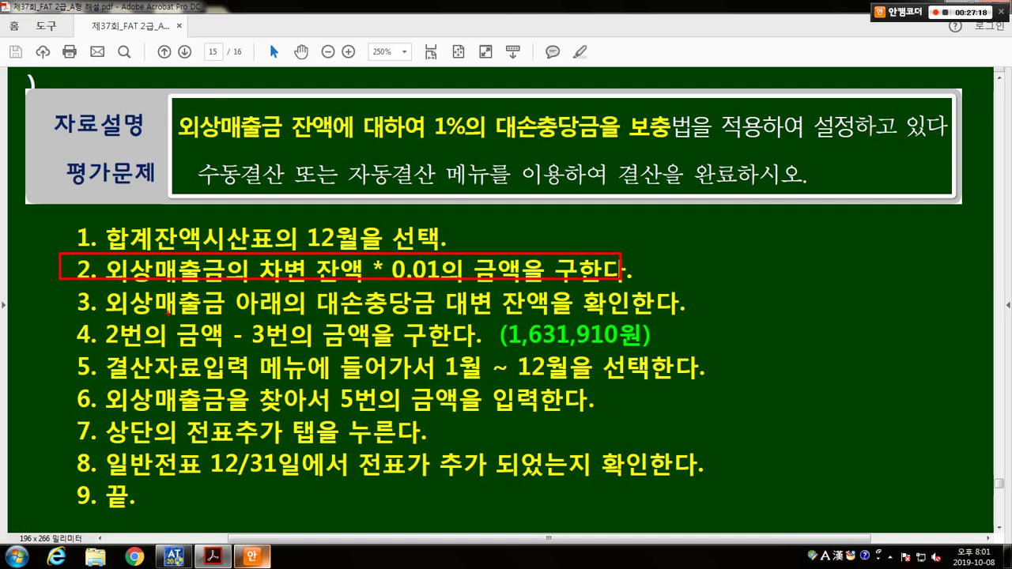
mouse_move(70, 278)
left_mouse_down()
mouse_move(250, 316)
mouse_move(693, 319)
left_mouse_up()
key("Escape")
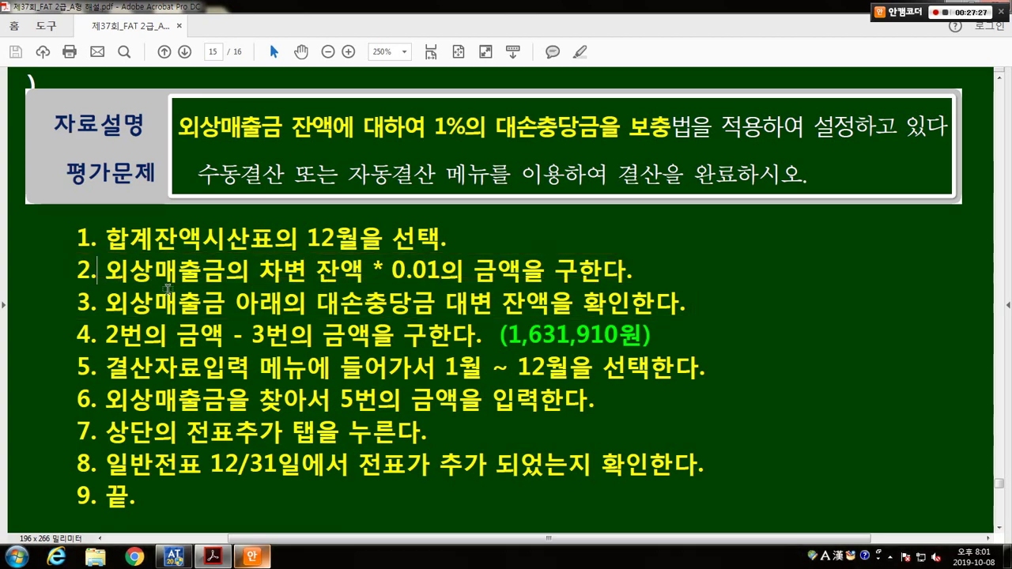
- Switch to the accounting program and examine the 외상매출금 row and the 대손충당금 credit balance in the December 합계잔액시산표
key("alt+Tab")
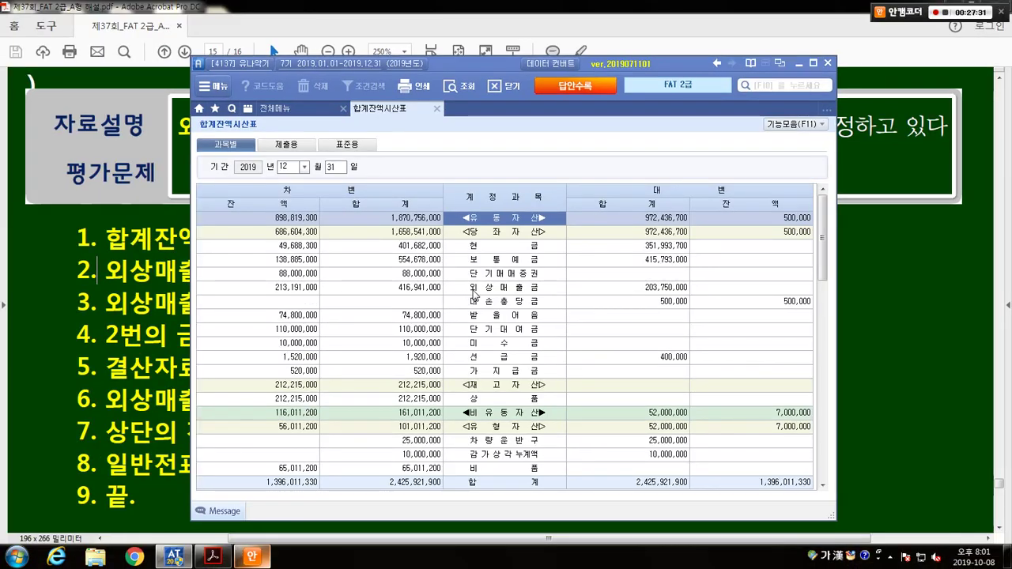
left_click(476, 290)
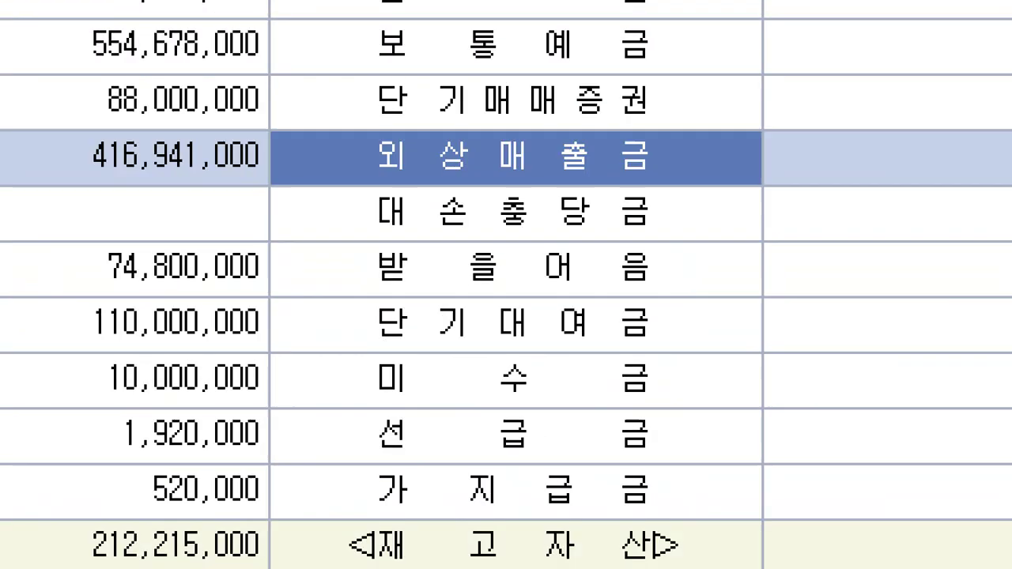
mouse_move(322, 171)
left_mouse_down()
mouse_move(488, 277)
mouse_move(711, 237)
left_mouse_up()
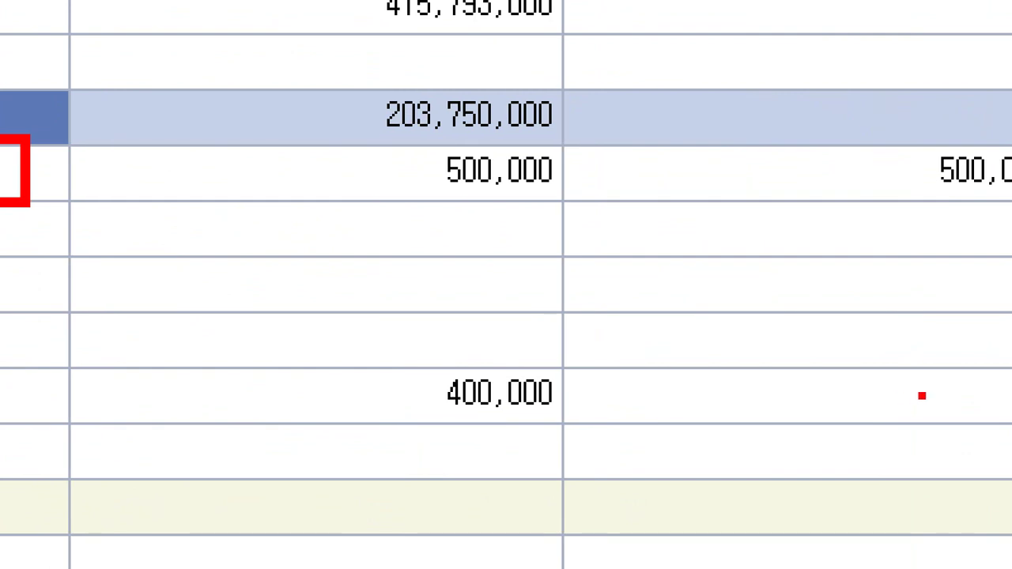
left_click_drag(491, 107, 405, 267)
left_click_drag(368, 65, 451, 231)
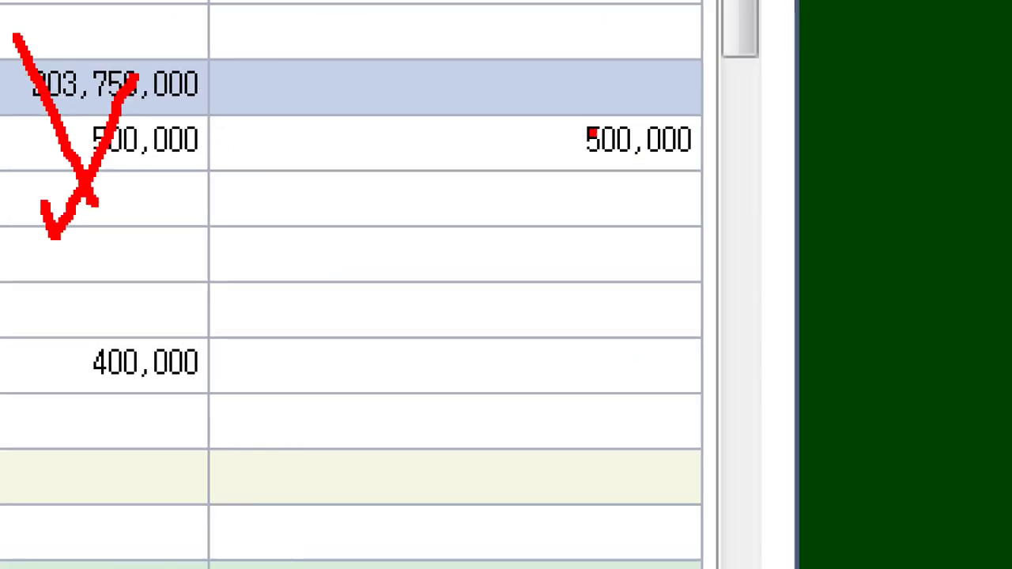
left_click_drag(543, 99, 733, 198)
left_click_drag(413, 138, 484, 139)
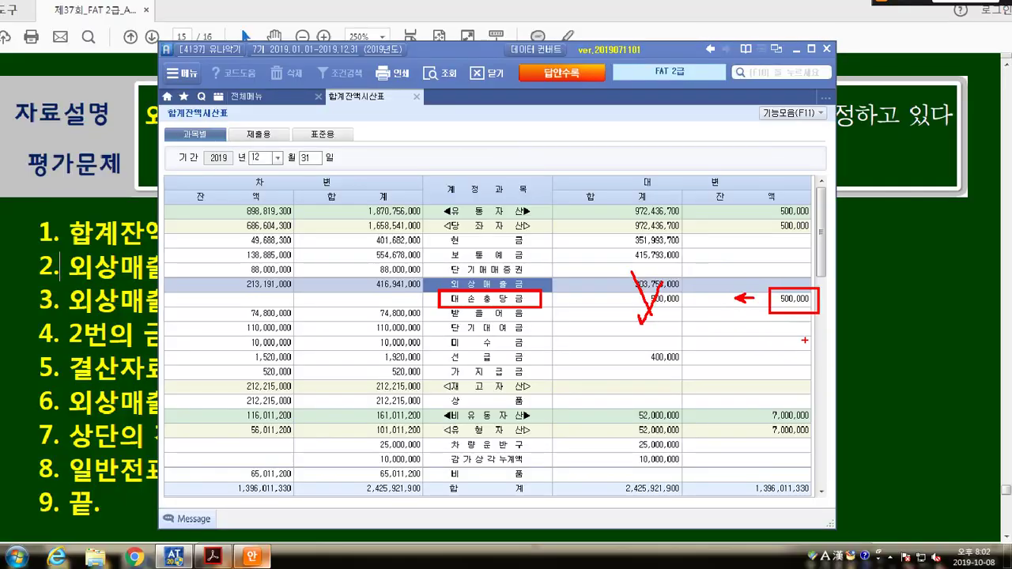
- Review the PDF's calculation of the additional allowance, checking the 외상매출금 balance in the trial balance, and return to instruction 5
left_click(185, 352)
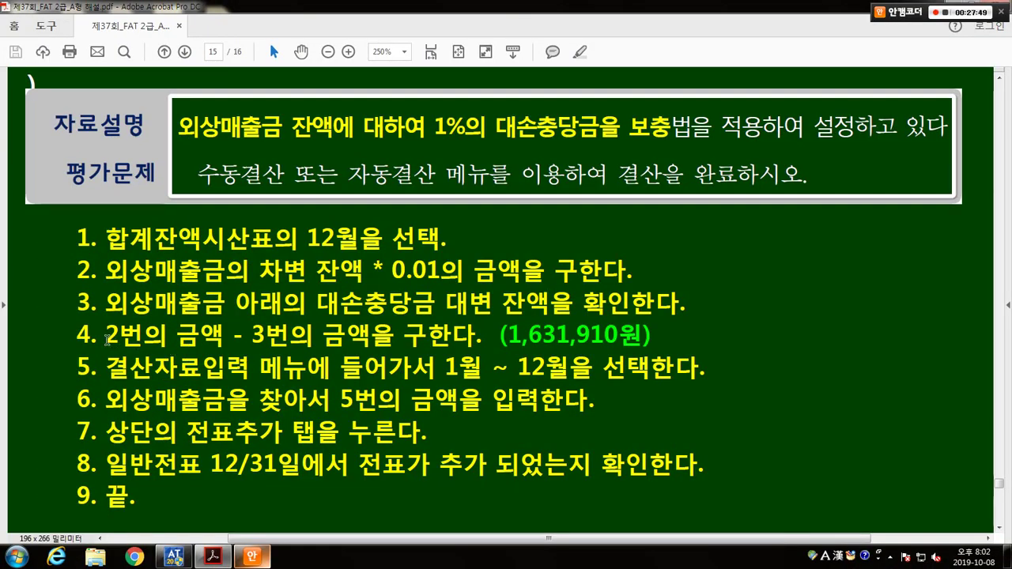
left_click_drag(106, 340, 166, 342)
left_click_drag(239, 338, 393, 338)
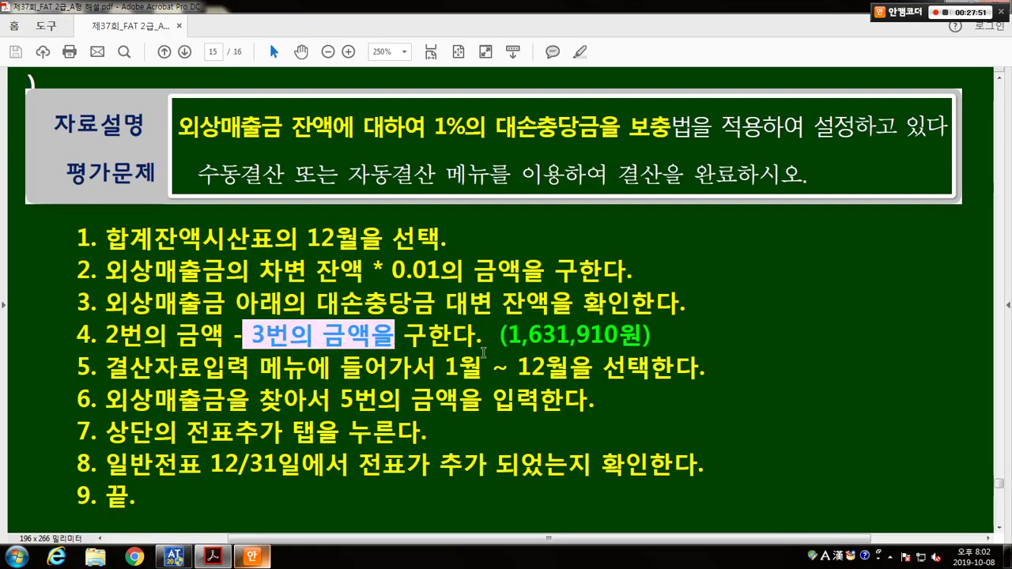
left_click_drag(504, 337, 646, 345)
left_click(646, 346)
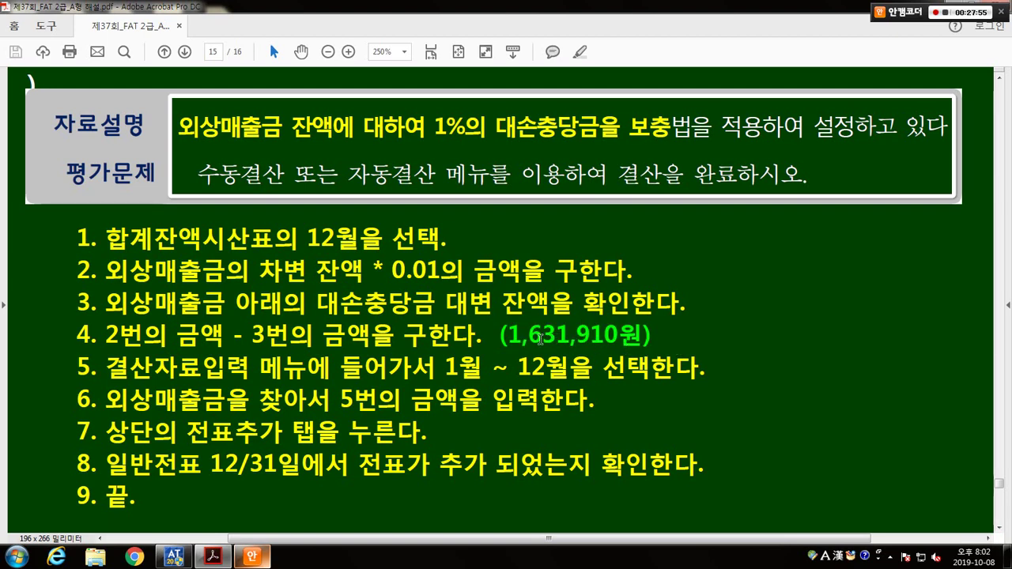
key("alt+Tab")
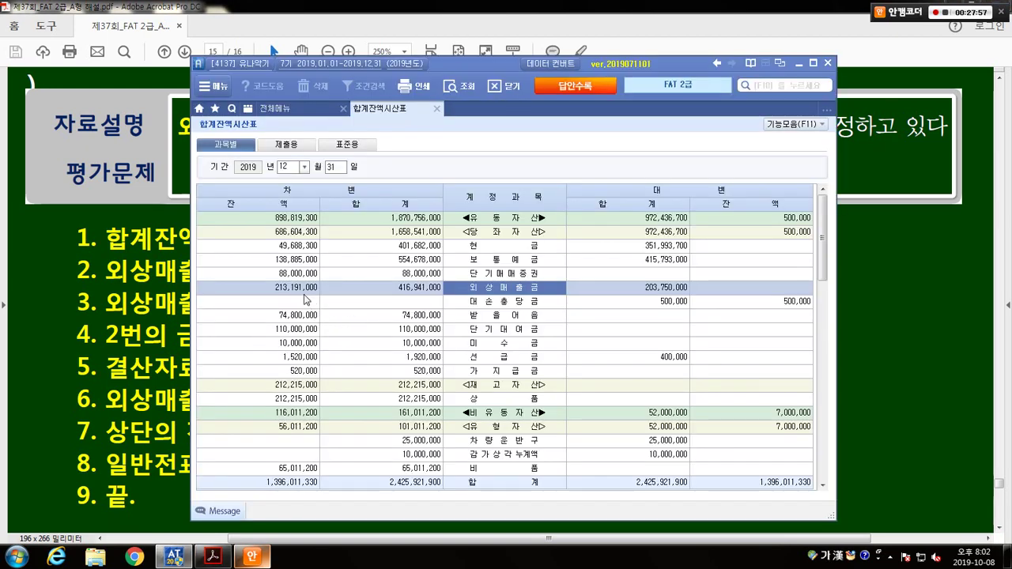
key("alt+Tab")
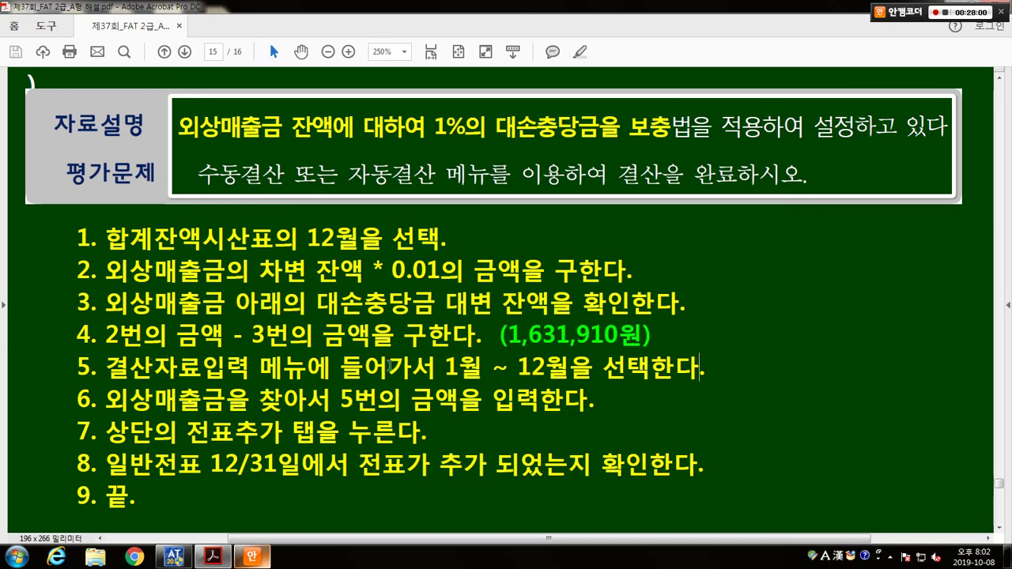
- Switch to the accounting program, leave the trial balance and open 결산자료입력 for months 01 to 12
key("alt+Tab")
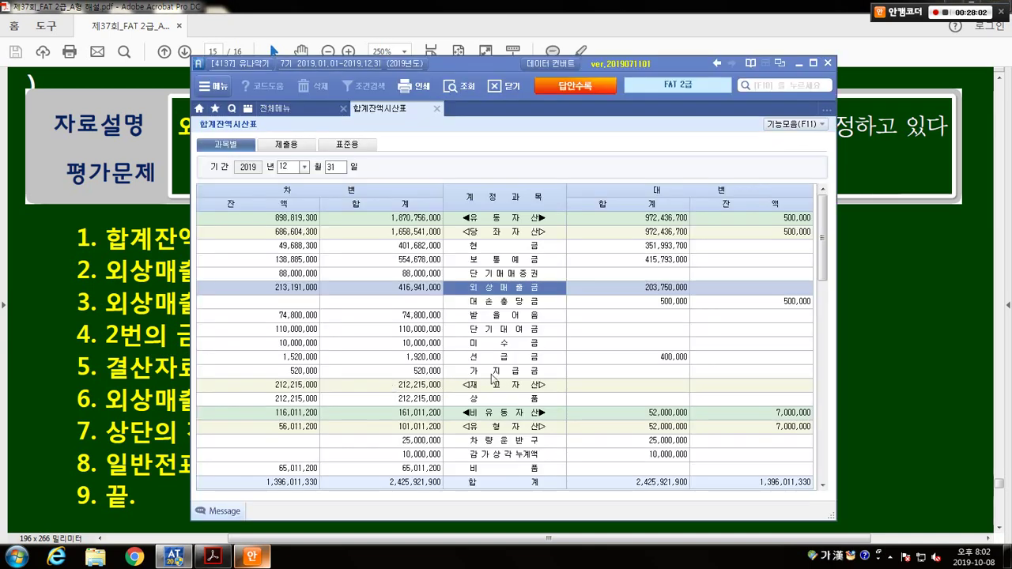
key("Escape")
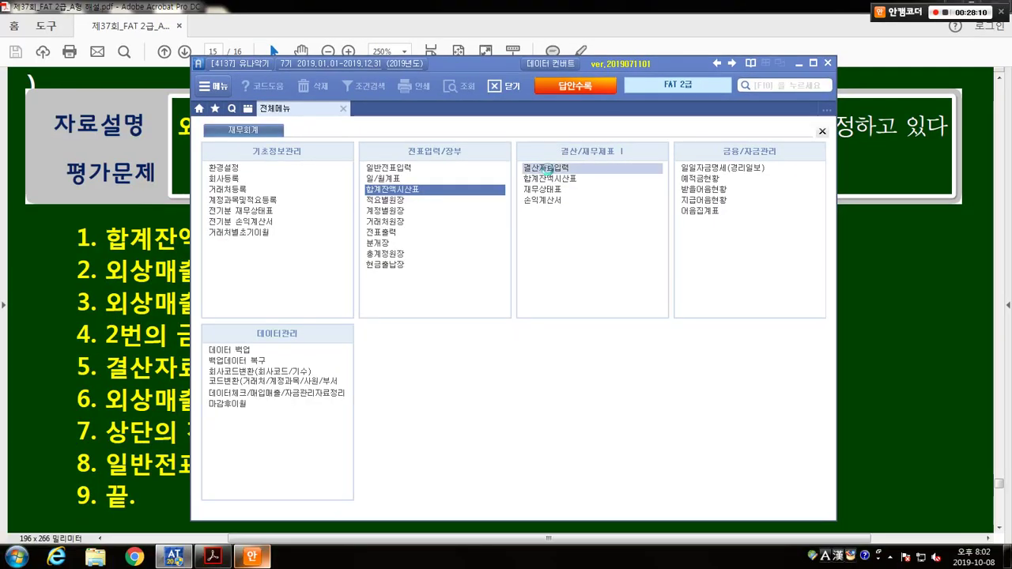
left_click(514, 223)
type("01")
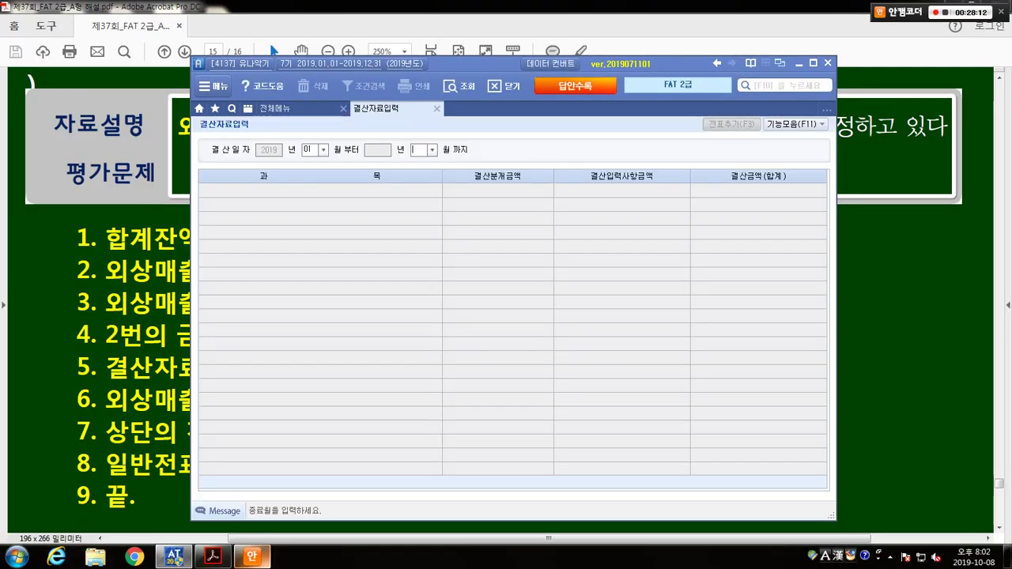
type("12")
key("Return")
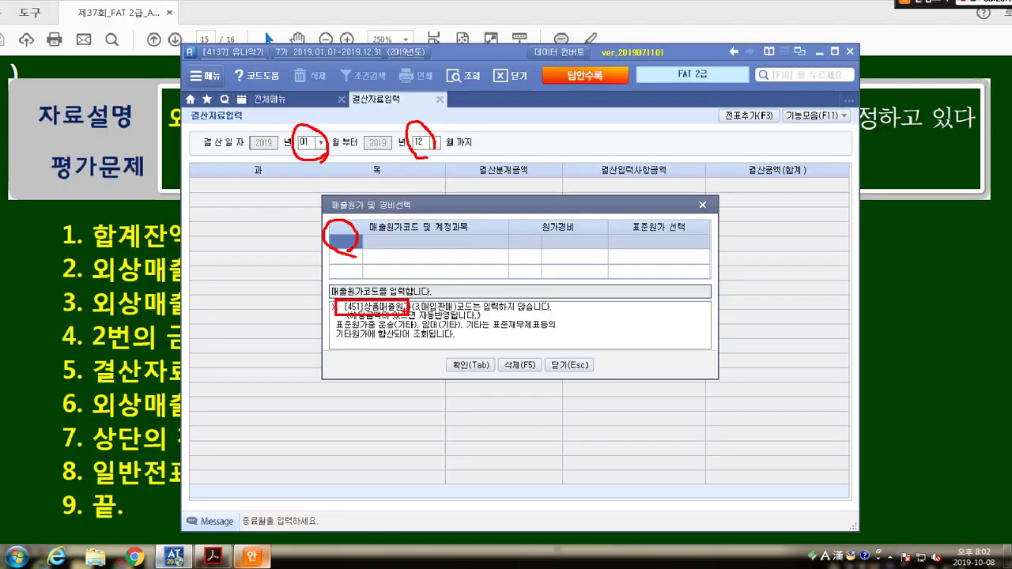
- Set the cost-of-sales code to 451 상품매출원가 and load the closing data
type("451")
key("Return")
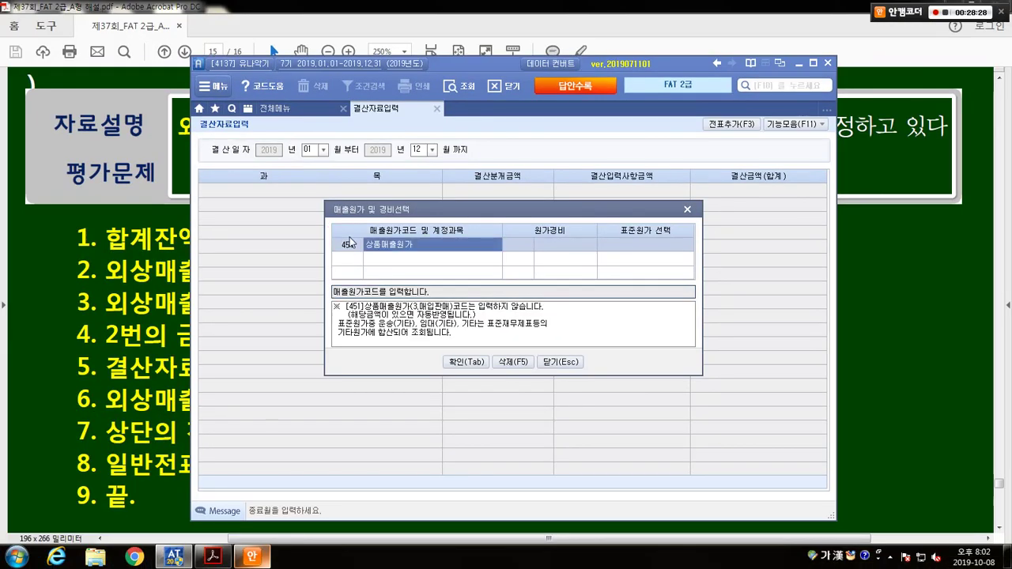
left_click(451, 359)
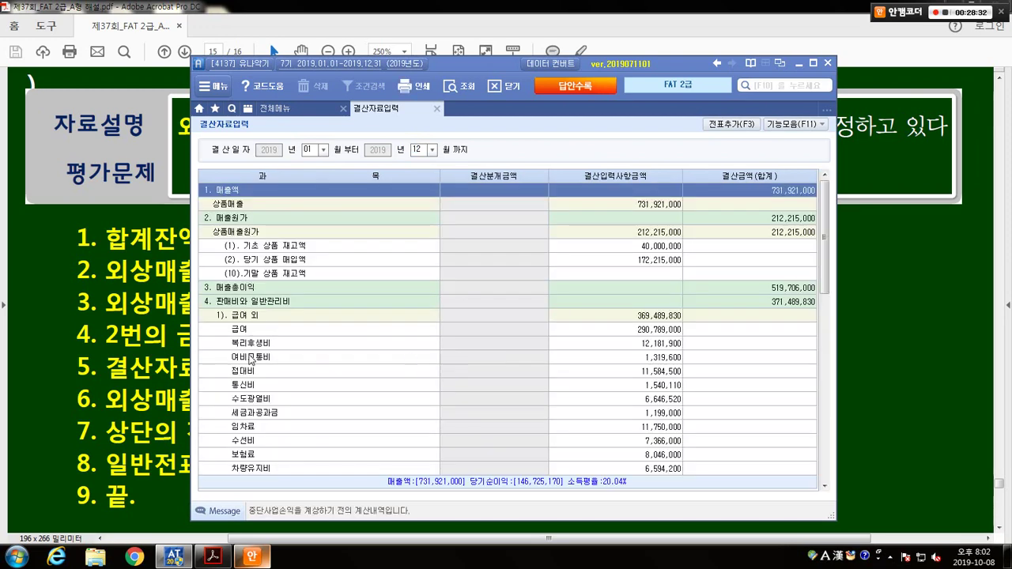
- Check instruction 6 in the PDF, and find the 외상매출금 line in 결산자료입력 by searching for 외상매
left_click(114, 335)
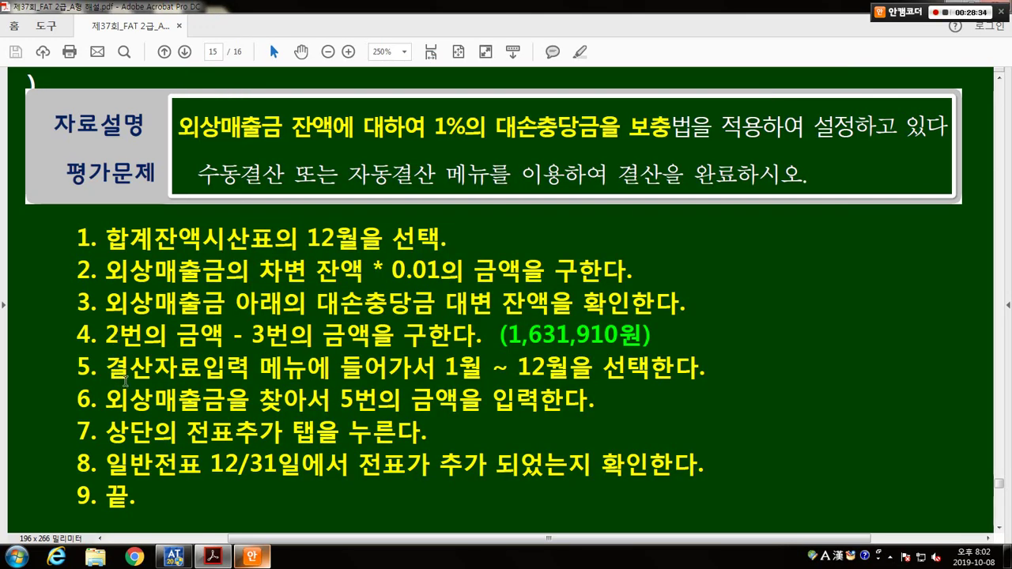
left_click_drag(97, 400, 225, 411)
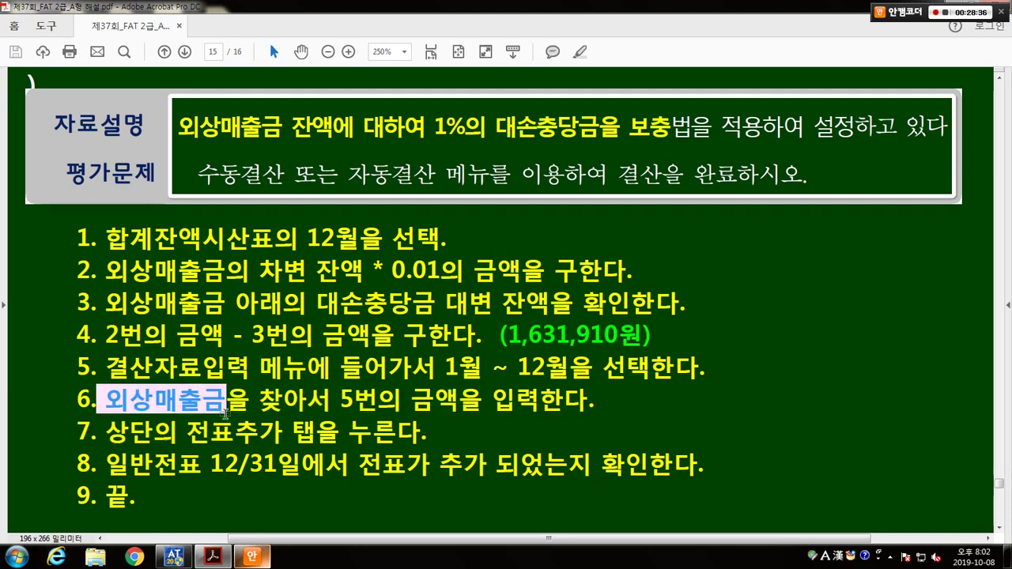
key("alt+Tab")
left_click(551, 388)
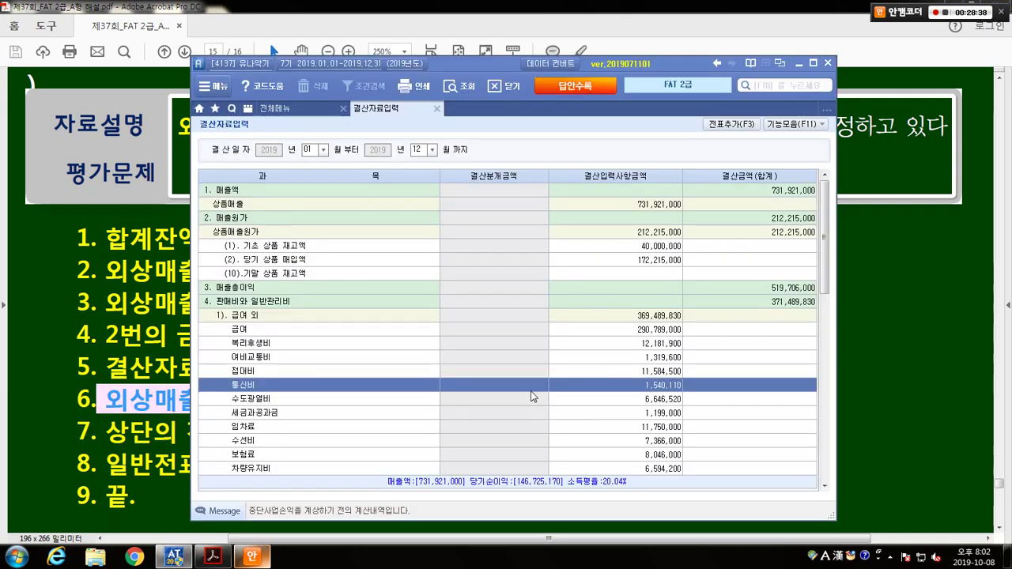
key("ctrl+f")
type("외상매")
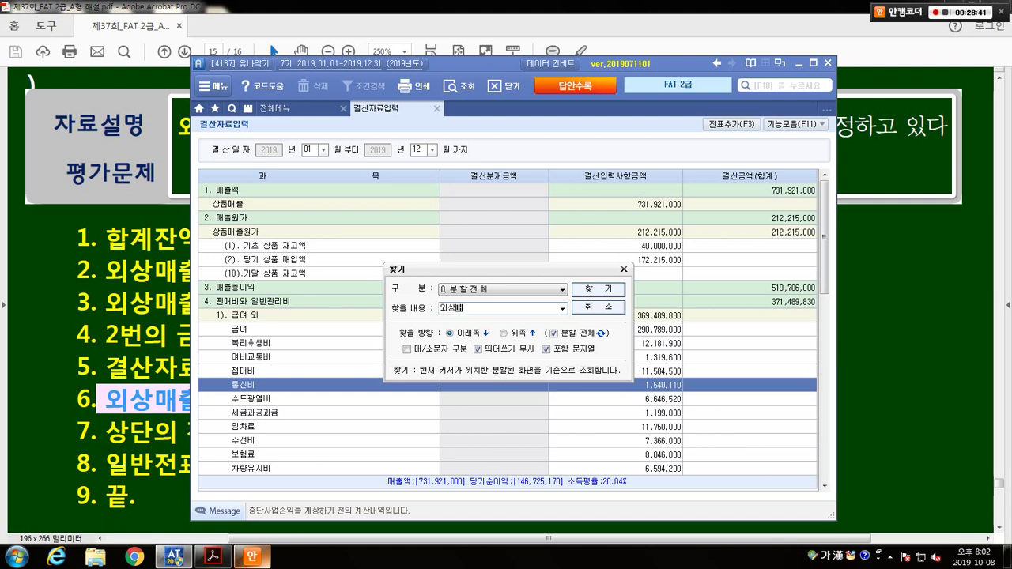
key("Return")
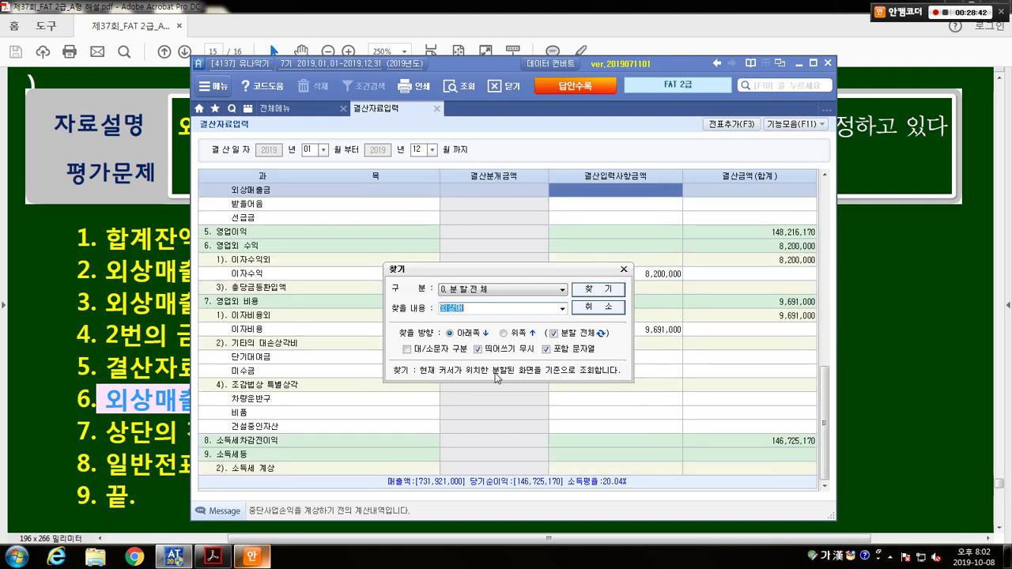
key("Return")
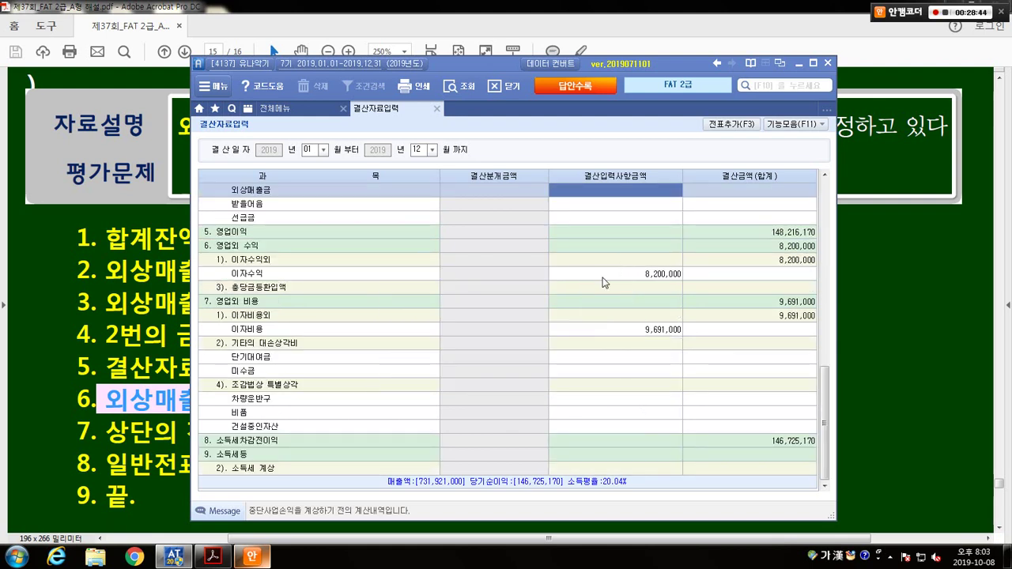
- Examine the 외상매출금 line under 5). 대손상각 and its 결산입력사항금액 cell
scroll(498, 384, "down", 3)
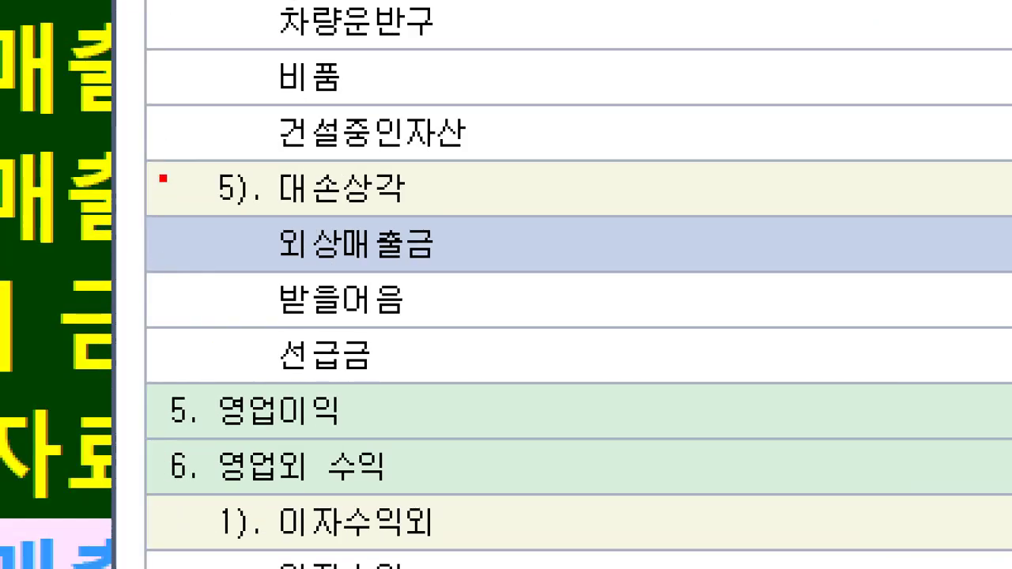
mouse_move(191, 133)
left_mouse_down()
mouse_move(430, 176)
mouse_move(448, 193)
left_mouse_up()
left_click_drag(222, 208, 498, 281)
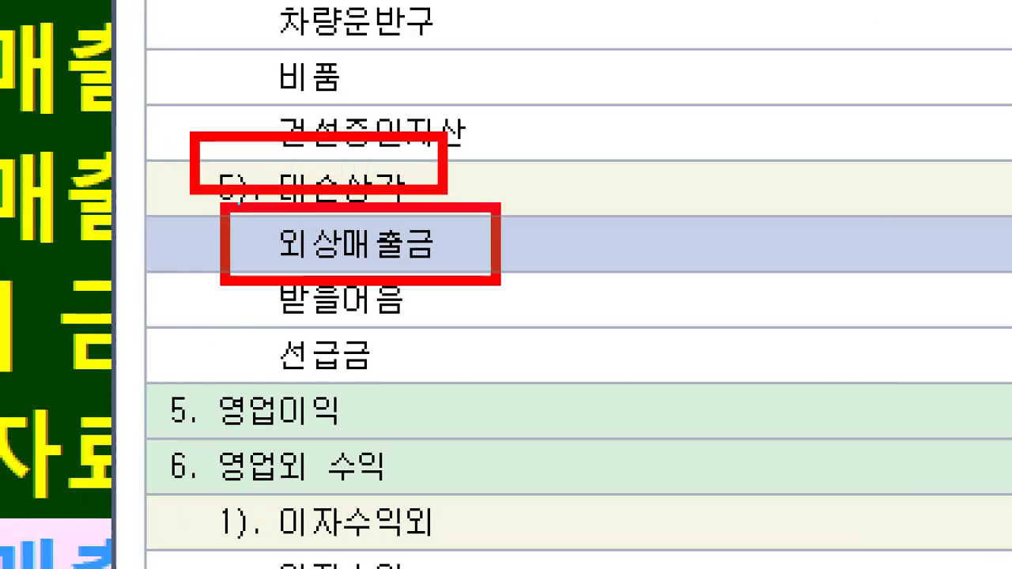
right_click(664, 351)
left_click(605, 375)
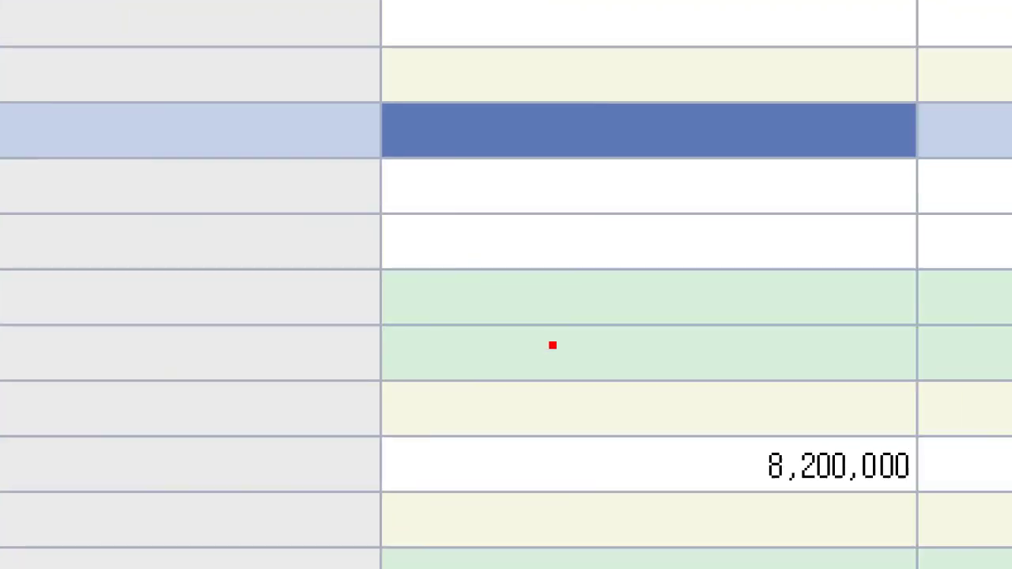
left_click_drag(378, 93, 944, 177)
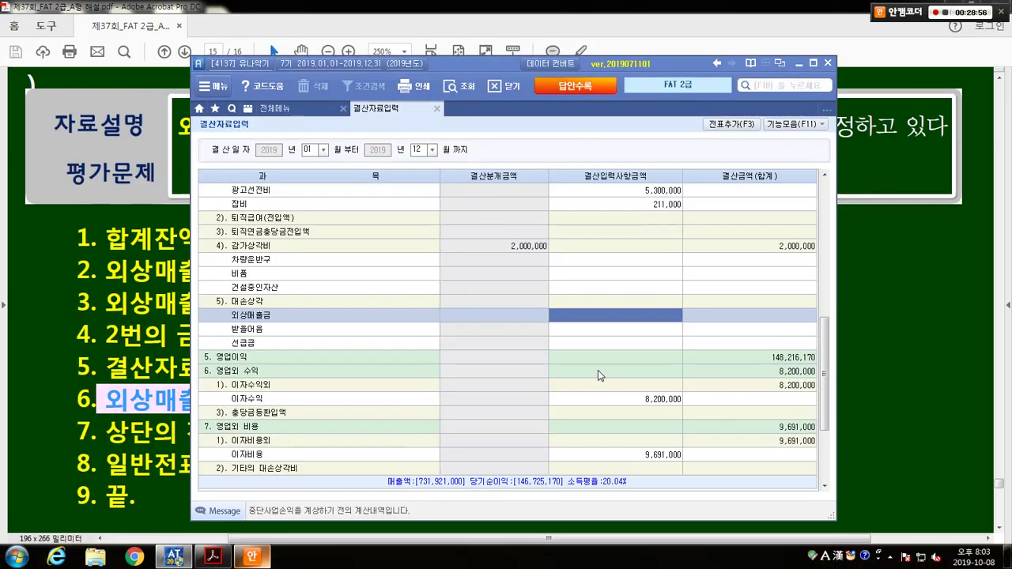
- Recheck the amount in the PDF, dismiss the Windows notice, and enter 1,631,910 as the 결산입력사항금액 for 외상매출금 under 대손상각
key("alt+Tab")
left_click(481, 410)
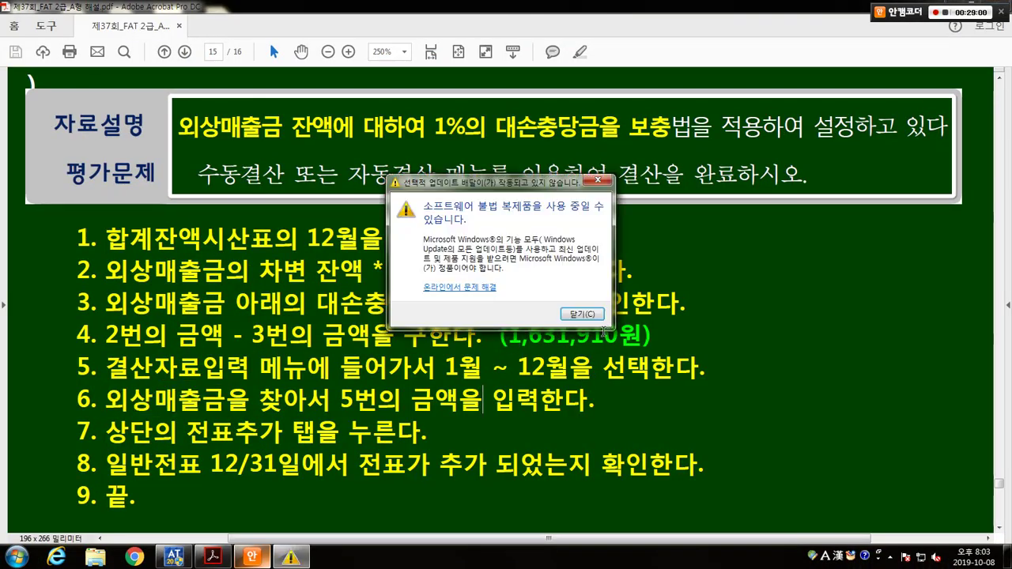
left_click(583, 315)
key("alt+Tab")
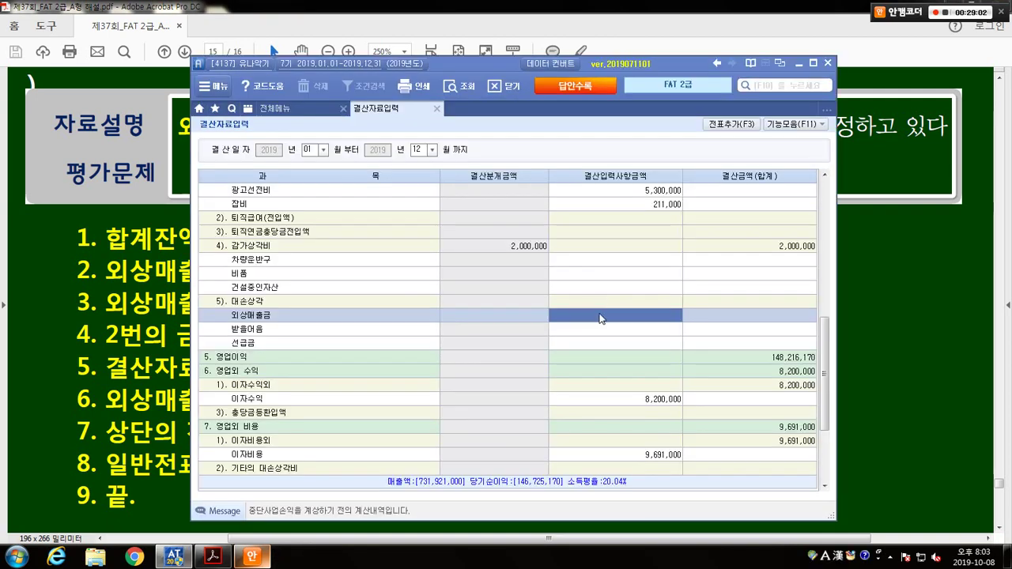
type("1631")
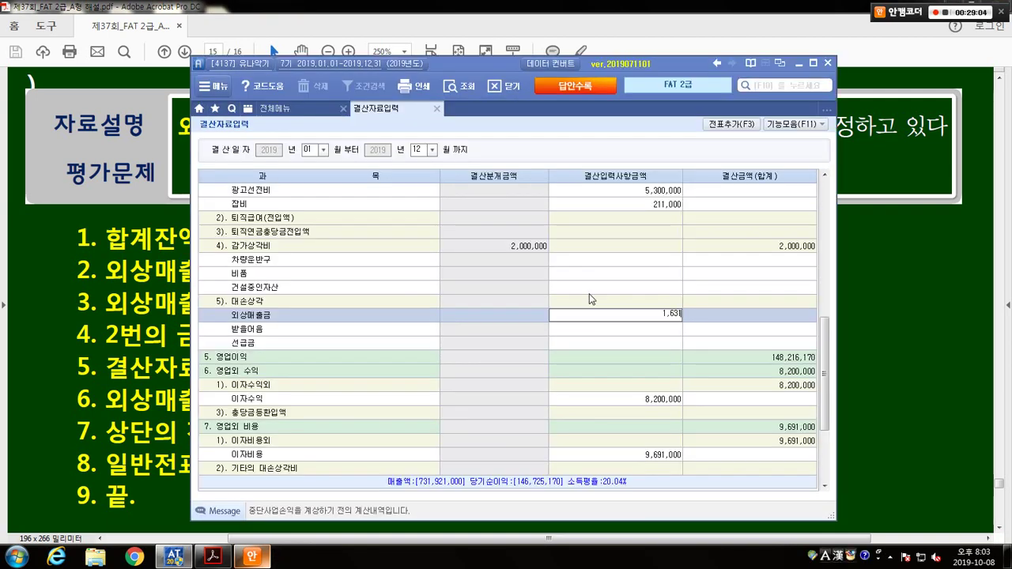
key("Return")
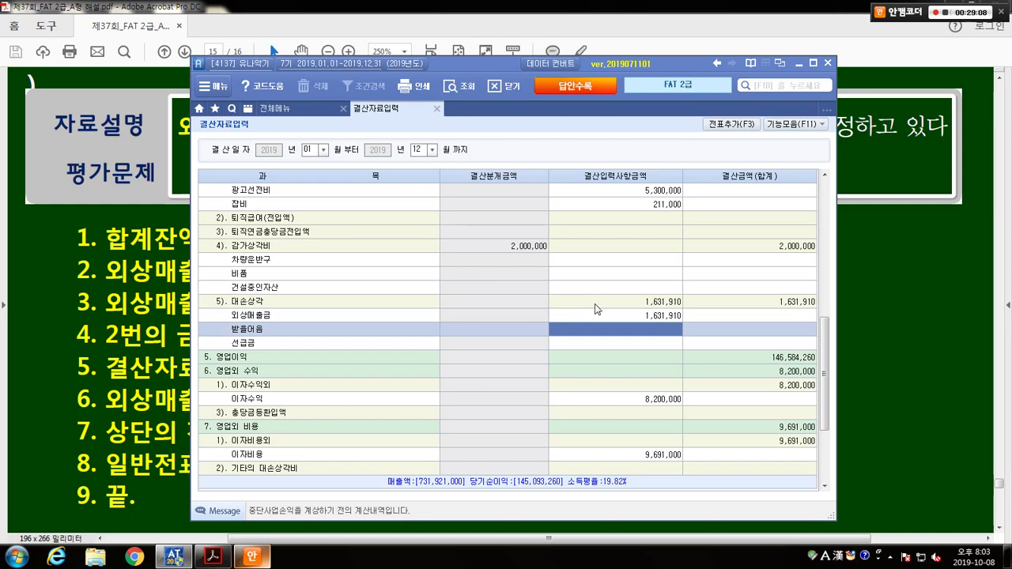
- Read instruction 7 in the PDF, and locate the 전표추가 function in 결산자료입력
key("alt+Tab")
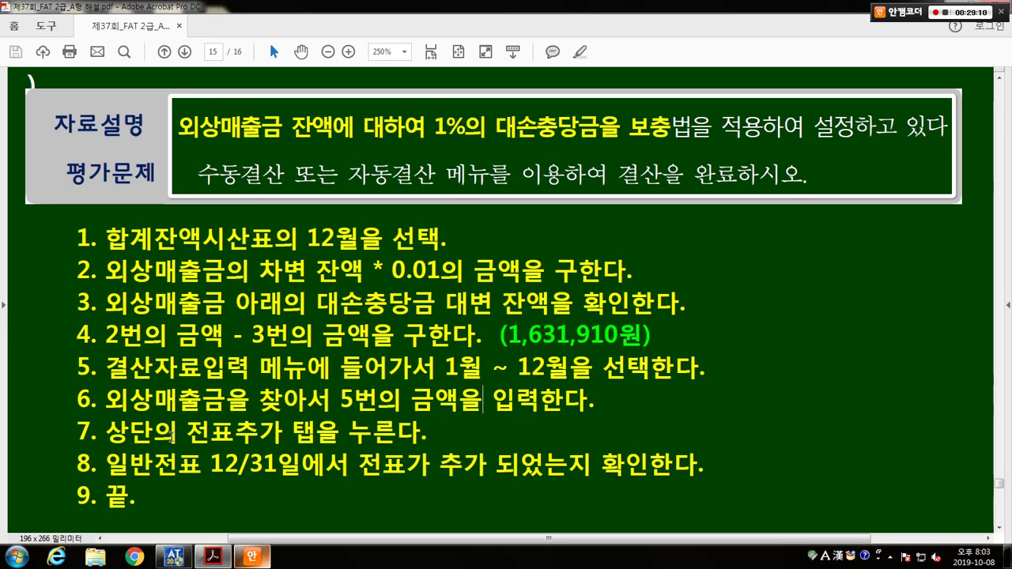
double_click(235, 436)
left_click_drag(235, 435, 314, 440)
key("alt+Tab")
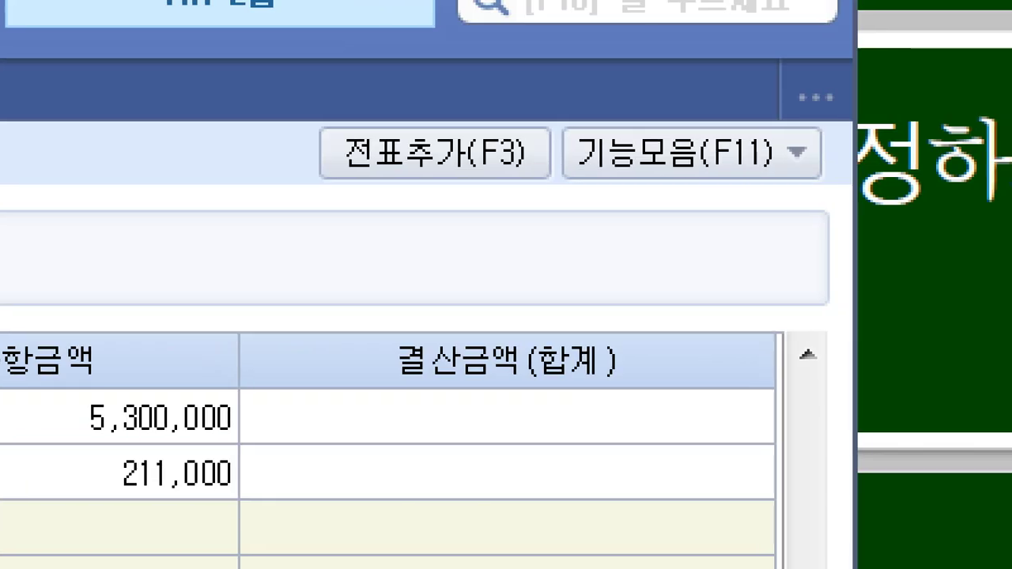
mouse_move(252, 103)
left_mouse_down()
mouse_move(332, 117)
mouse_move(610, 208)
left_mouse_up()
mouse_move(480, 174)
left_mouse_down()
mouse_move(514, 176)
mouse_move(613, 461)
left_mouse_up()
left_click_drag(819, 326, 650, 480)
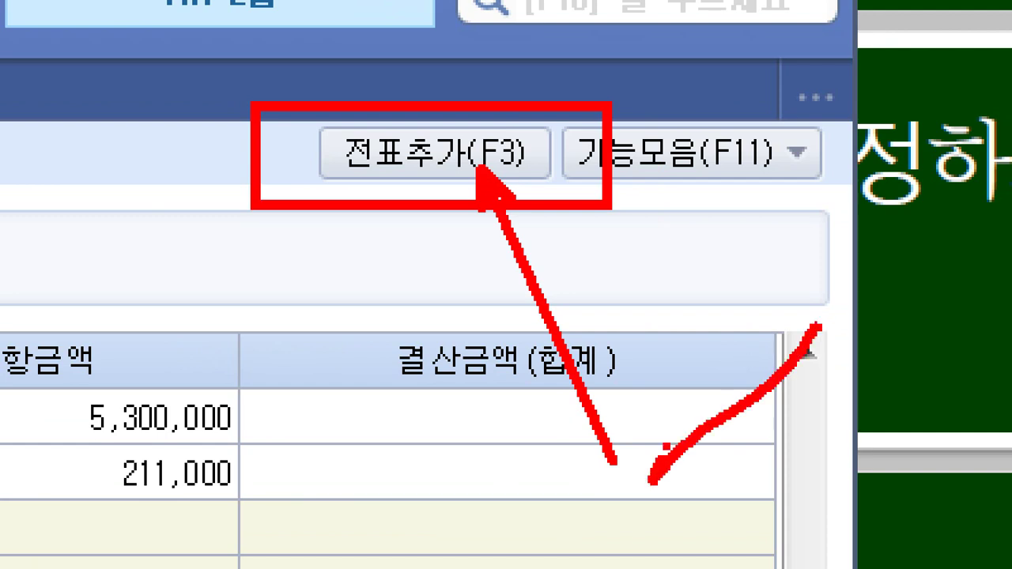
- Add the closing entries to the general vouchers with 전표추가, accept the confirmation, and close 결산자료입력
left_click_drag(687, 396, 745, 529)
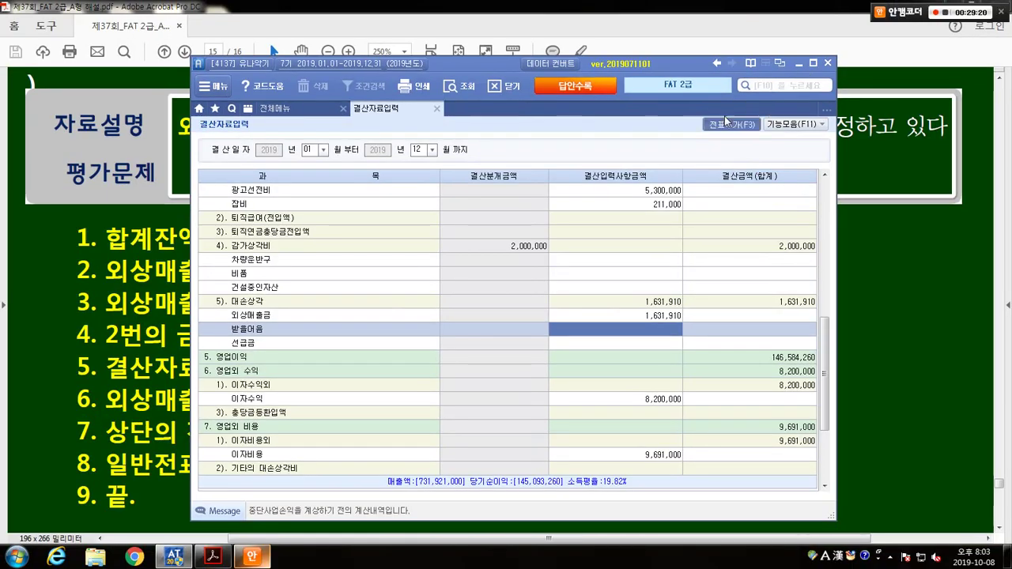
left_click(409, 143)
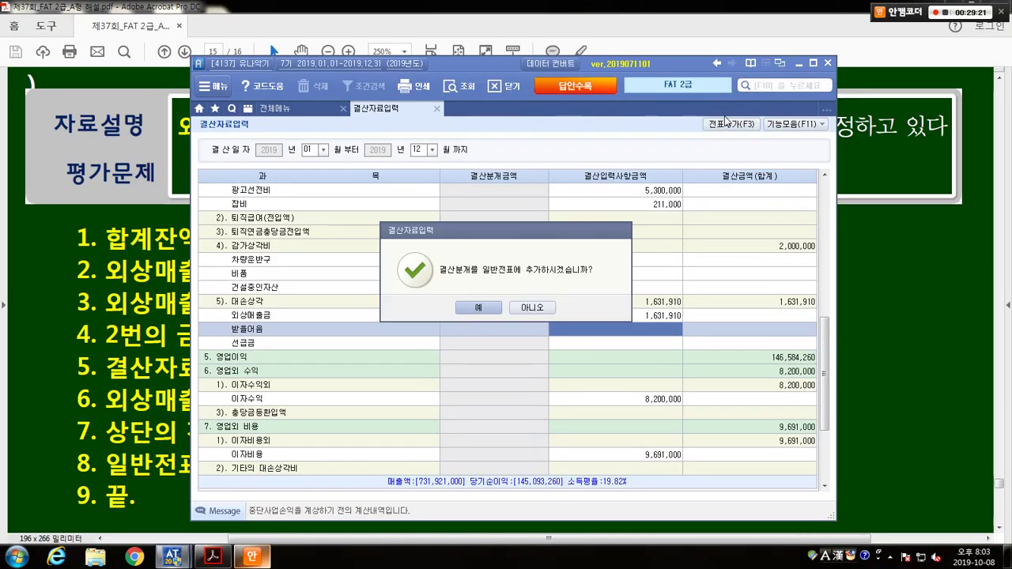
left_click(478, 308)
left_click(487, 306)
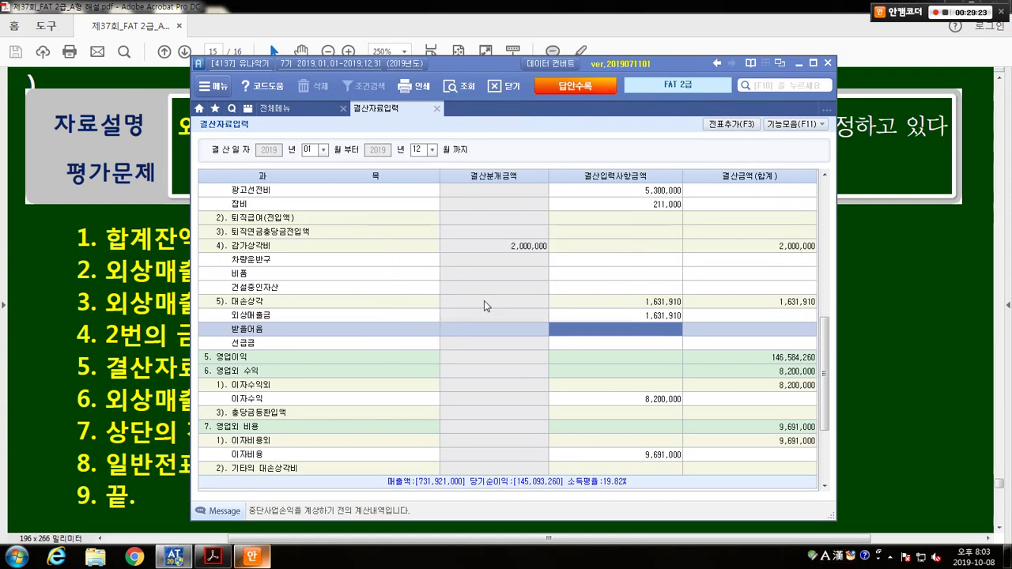
left_click(435, 109)
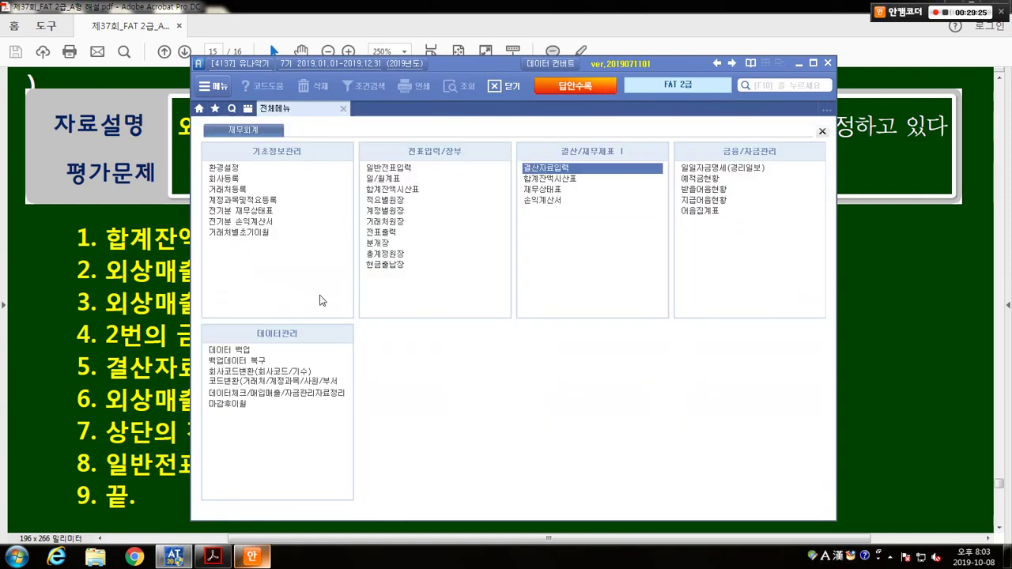
- Read instruction 8 in the PDF about checking the added voucher in 일반전표 for 12/31
left_click(168, 339)
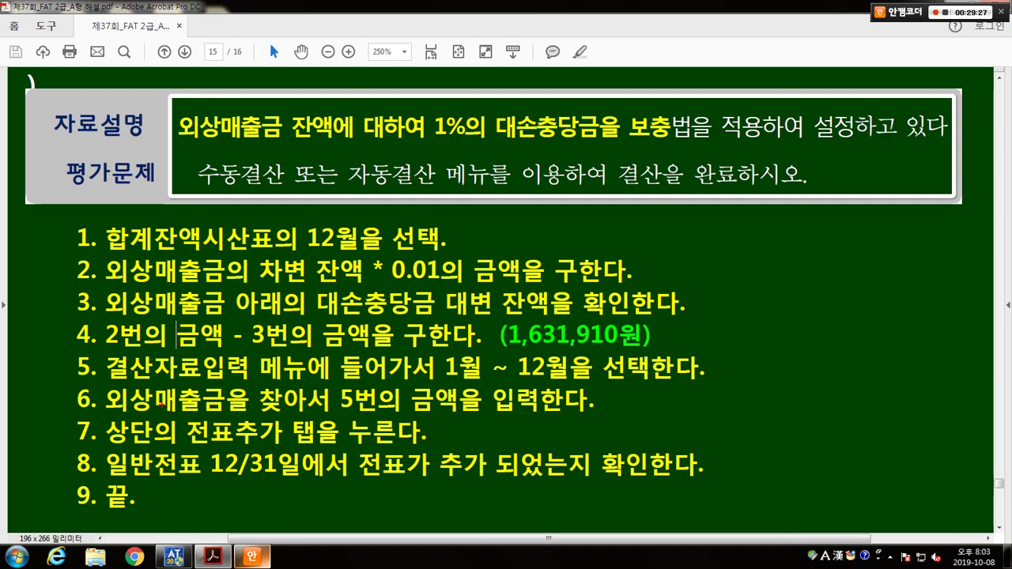
mouse_move(99, 443)
left_mouse_down()
mouse_move(204, 478)
mouse_move(352, 483)
left_mouse_up()
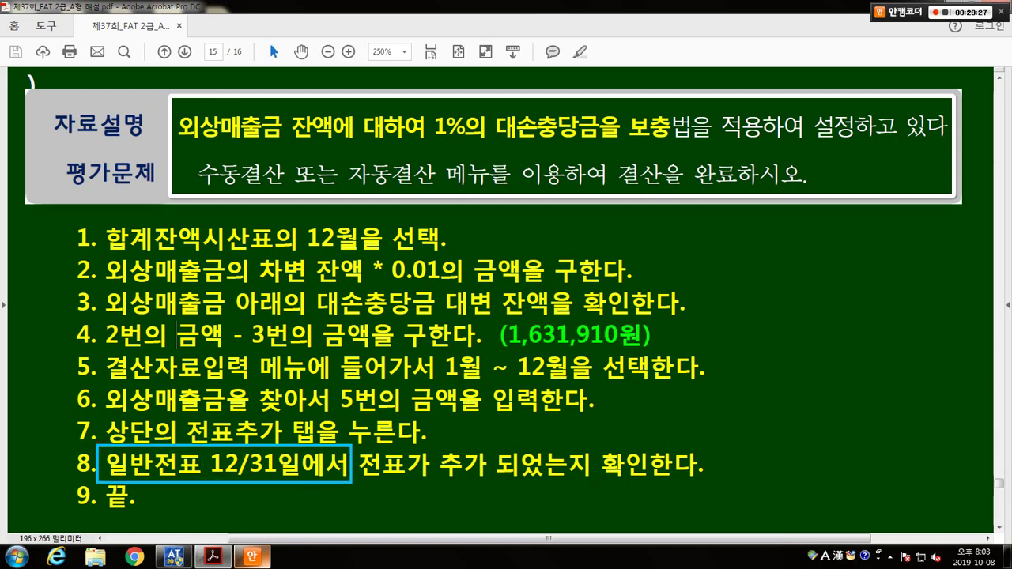
left_click_drag(357, 443, 683, 482)
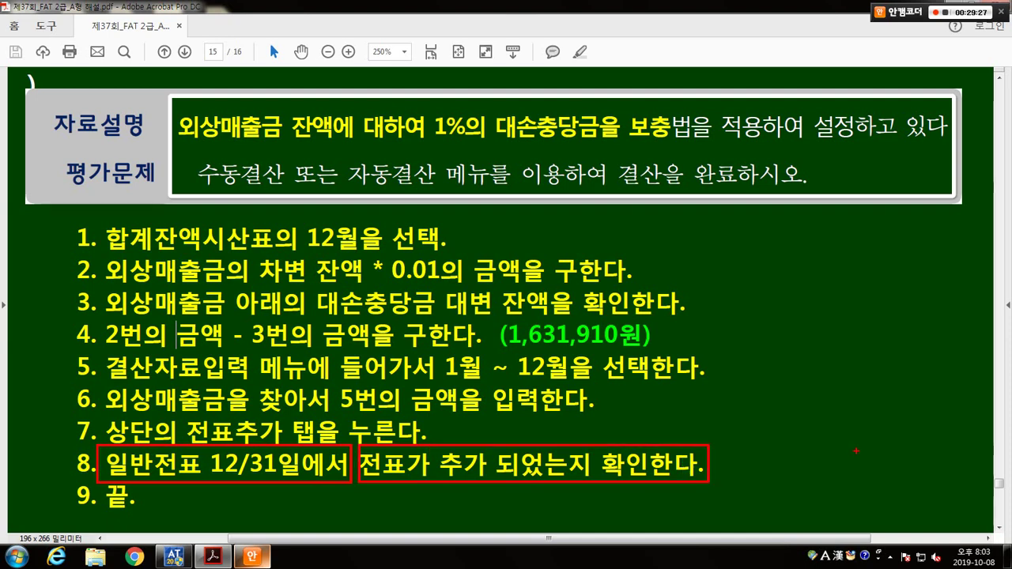
key("Escape")
key("alt+Tab")
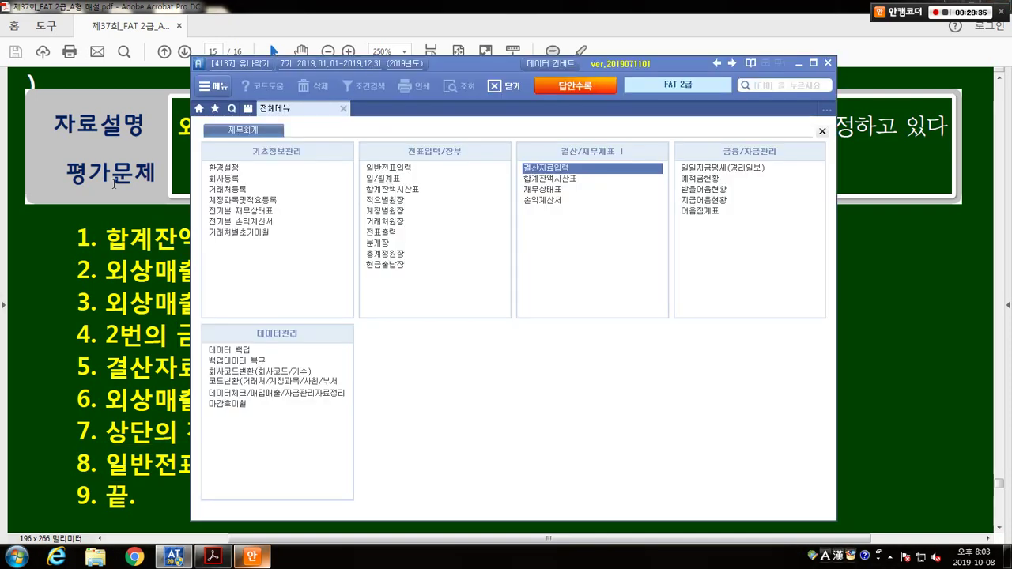
- Check the added closing vouchers in 일반전표입력 for December 31, and close that screen
left_click(368, 167)
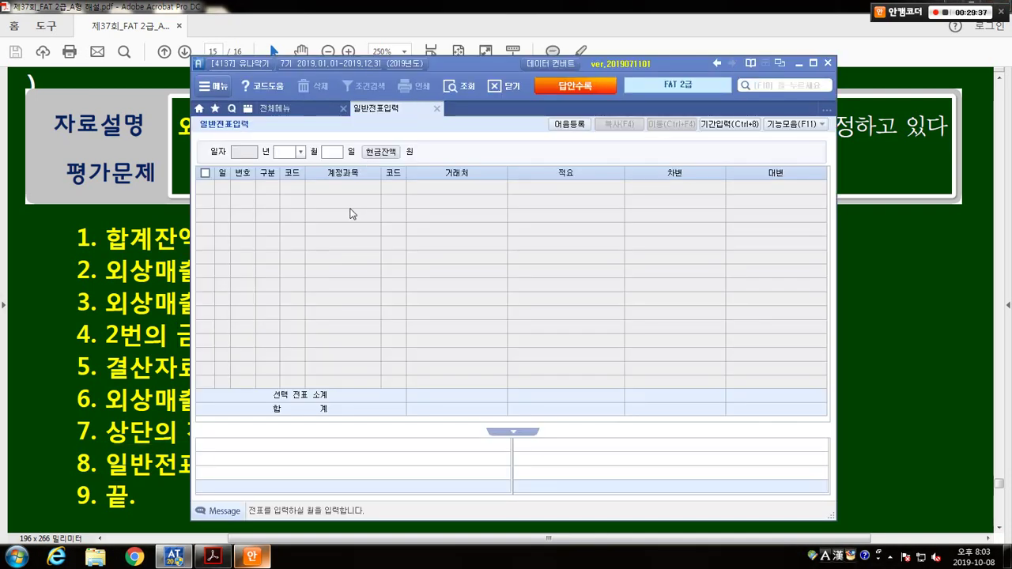
type("31")
key("Return")
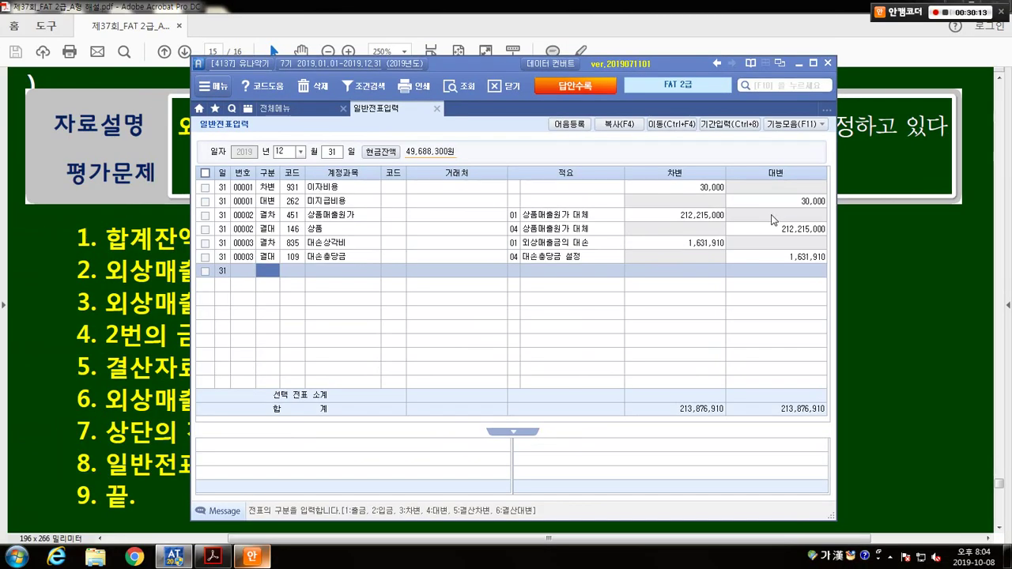
left_click(436, 108)
- Read item 1 of 문제 5 in the PDF about the 총계정원장 query, and open 총계정원장 in the accounting program
key("alt+Tab")
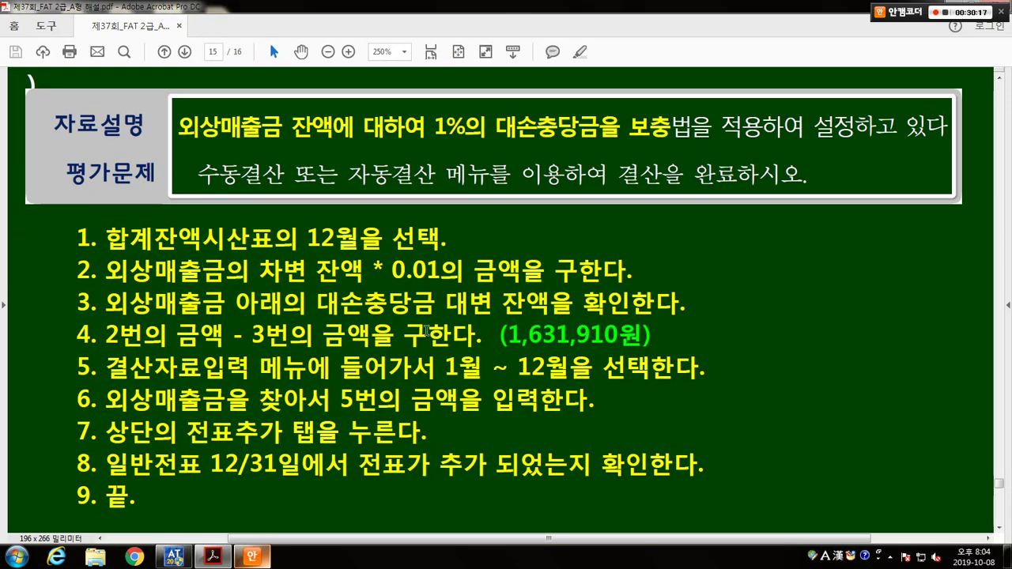
scroll(459, 325, "down", 10)
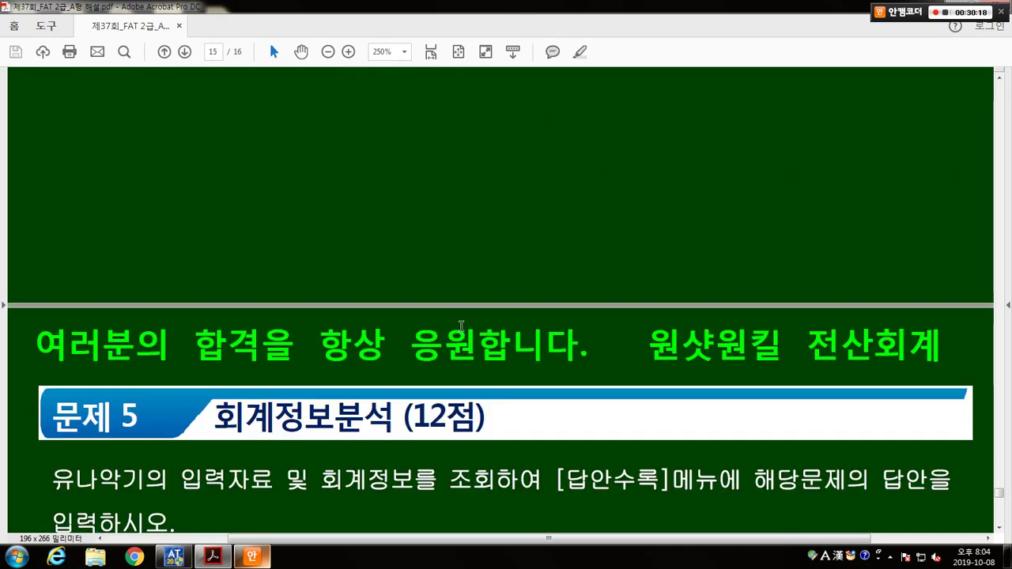
scroll(461, 325, "down", 10)
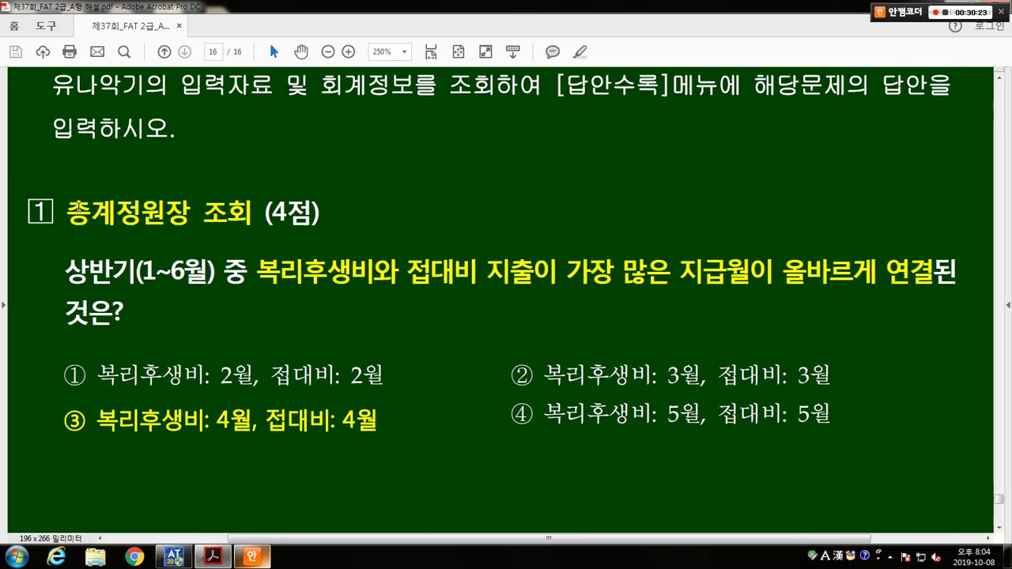
left_click_drag(67, 212, 238, 213)
key("alt+Tab")
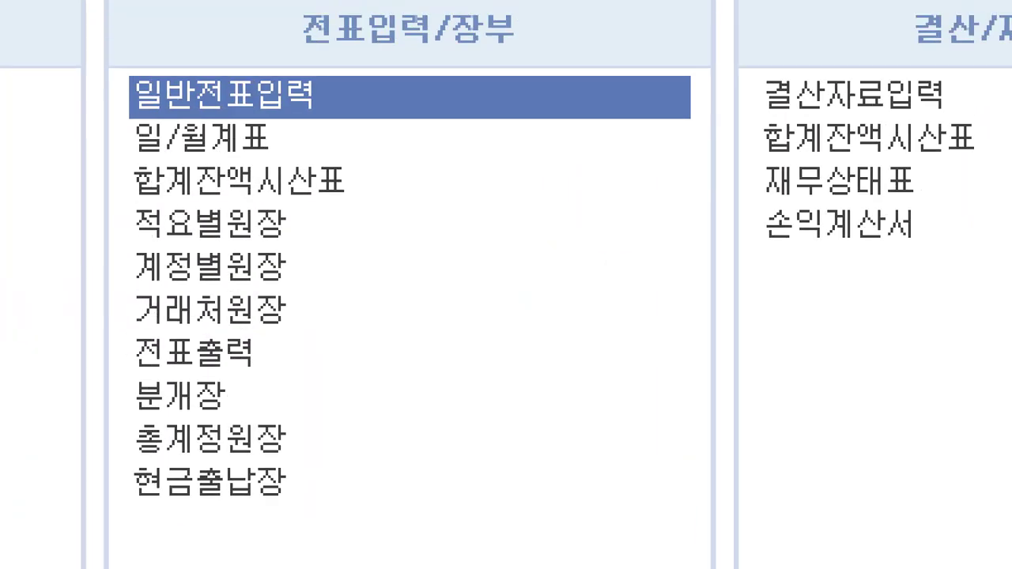
mouse_move(88, 408)
left_mouse_down()
mouse_move(334, 470)
mouse_move(479, 449)
left_mouse_up()
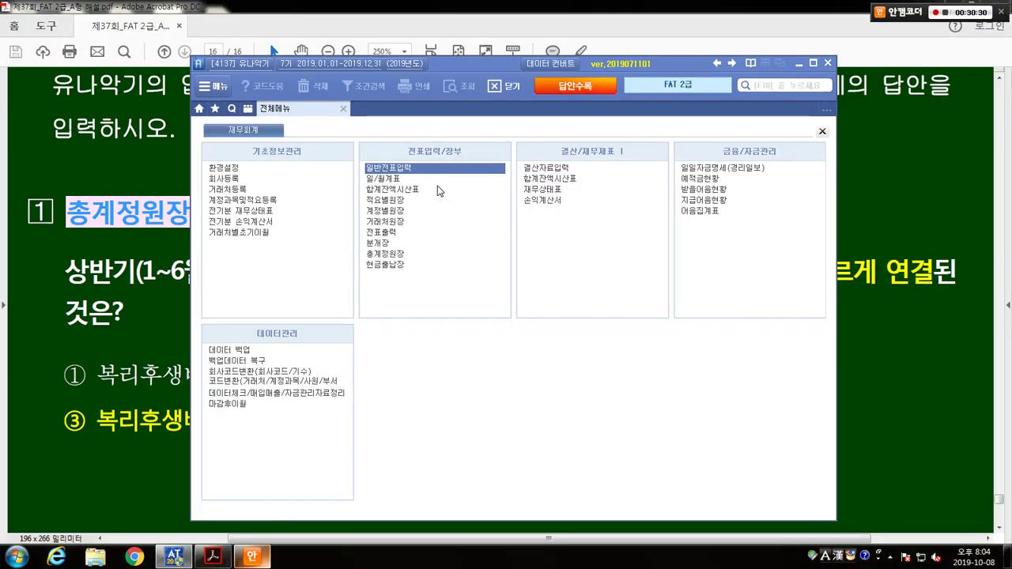
left_click(378, 254)
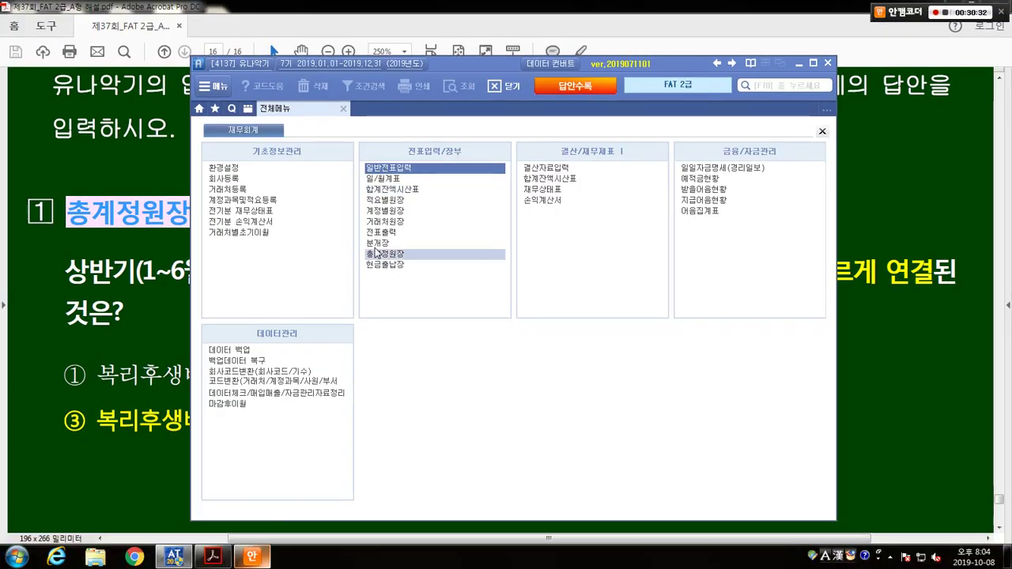
- Check the question's 상반기(1~6월) period in the PDF, and compare it with the 조회기간 of the 월별 ledger
left_click(150, 267)
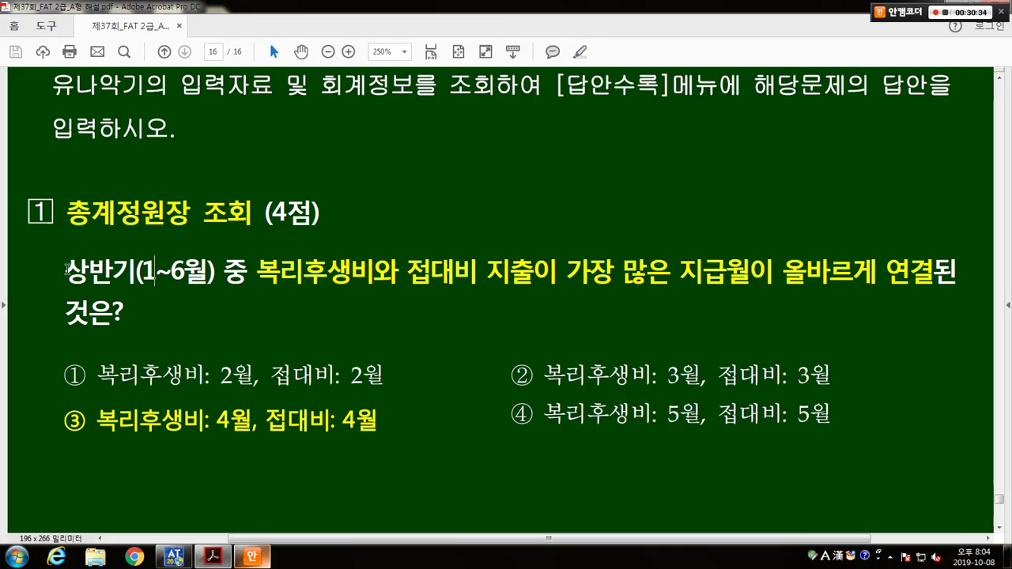
left_click_drag(68, 269, 245, 273)
key("alt+Tab")
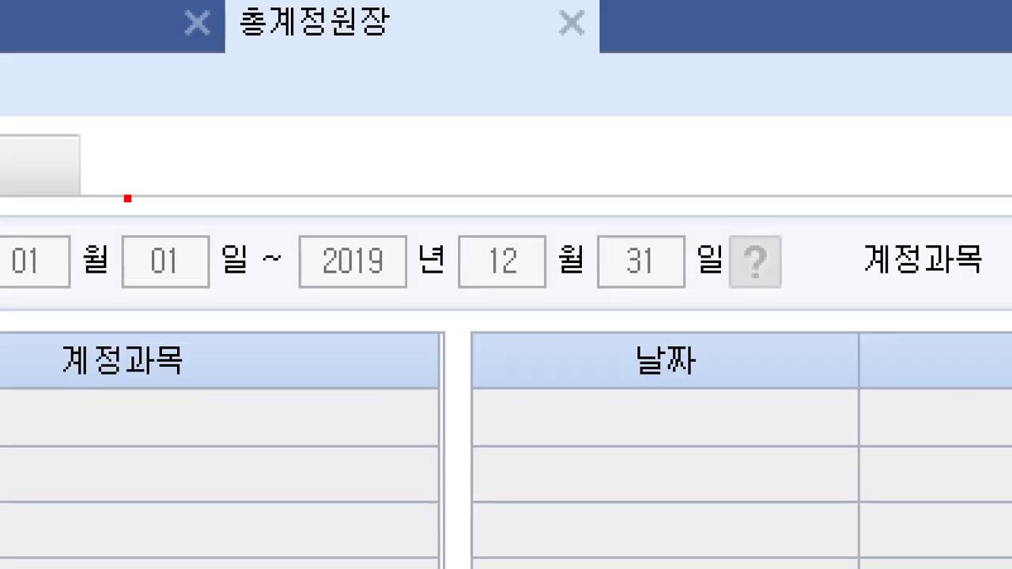
left_click_drag(324, 155, 370, 187)
left_click_drag(630, 291, 669, 329)
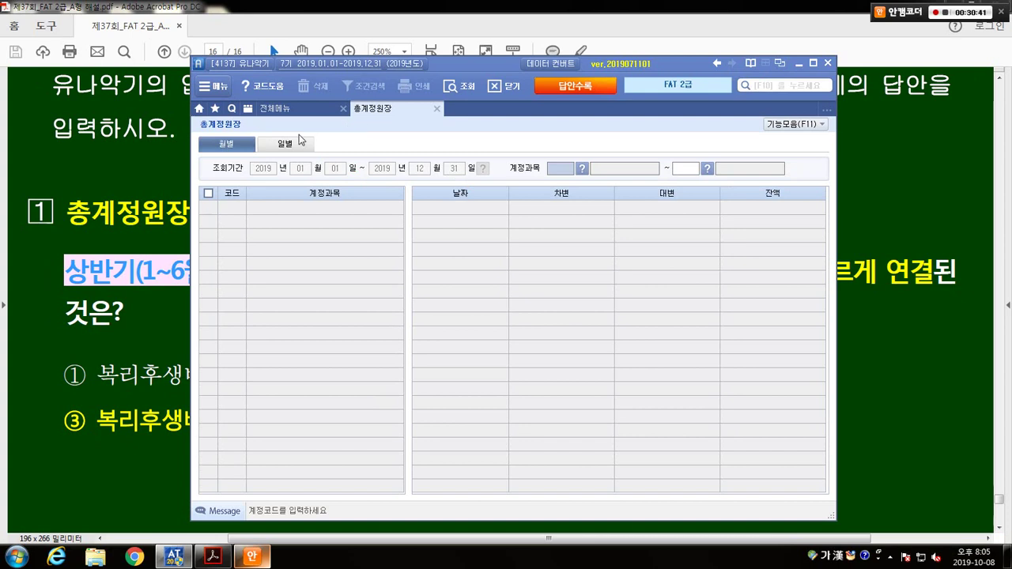
- Switch 총계정원장 to the 일별 view and set the query period to January 1 through June 30, 2019
left_click(291, 143)
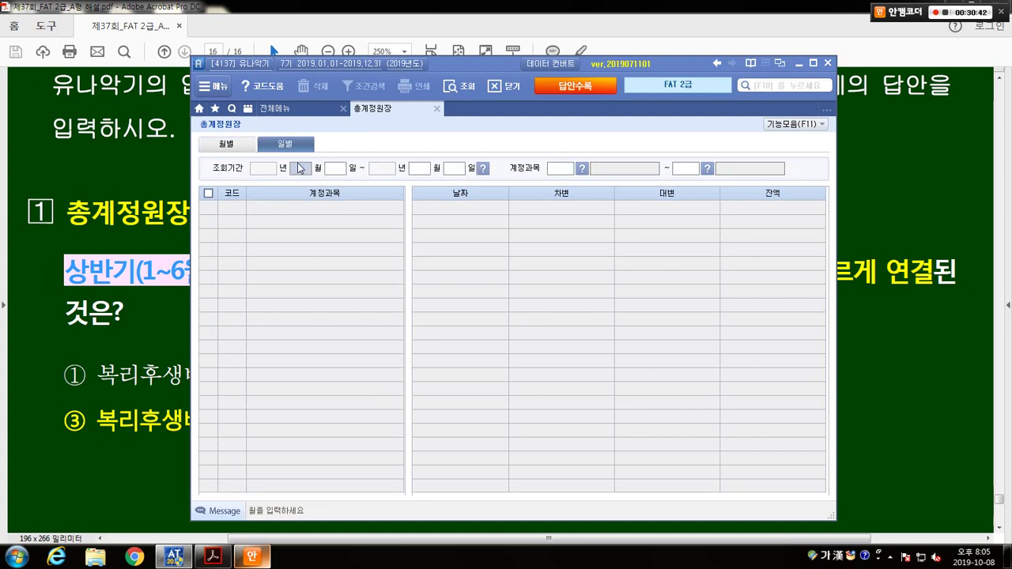
type("1")
key("Return")
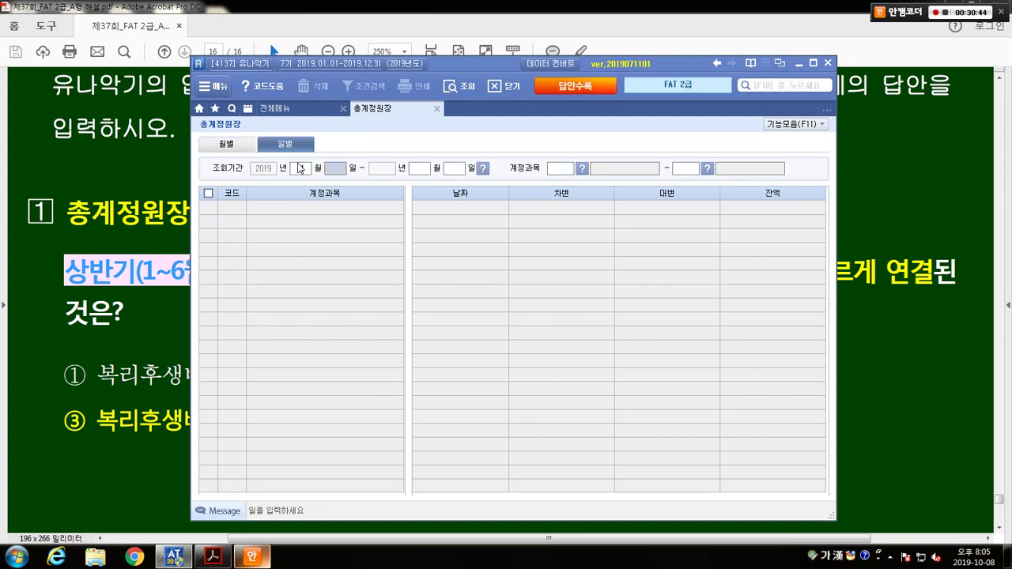
key("Return")
type("6")
key("Return")
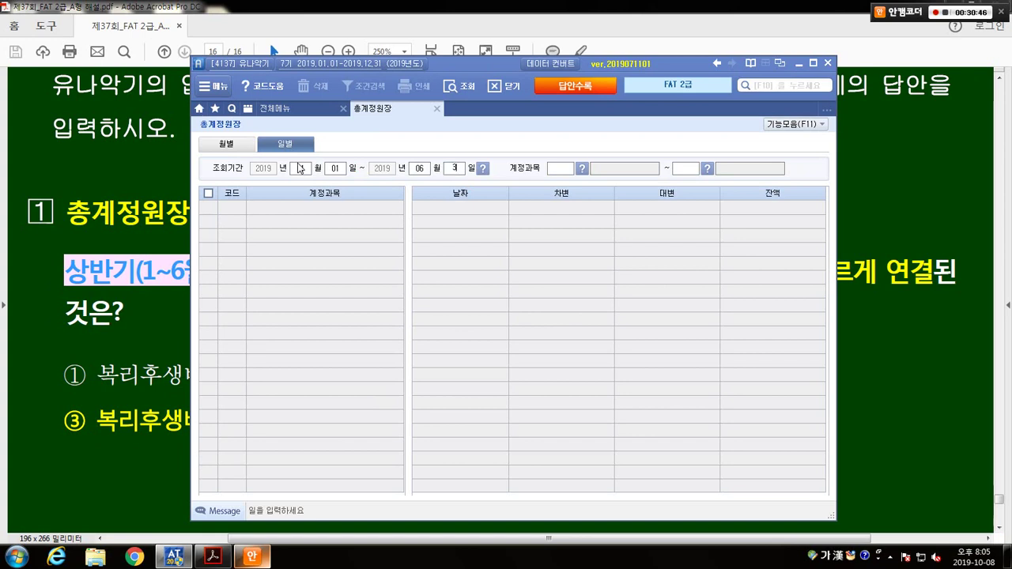
key("Return")
- Reread in the PDF which accounts the question asks about, 복리후생비 and 접대비, and return to the ledger
key("alt+Tab")
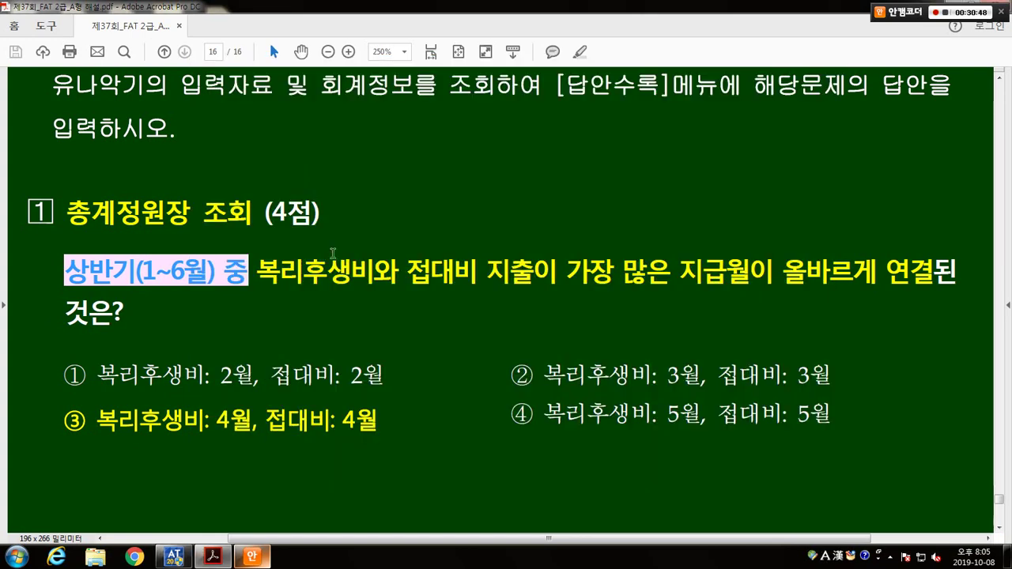
left_click_drag(269, 274, 773, 277)
left_click(295, 278)
key("alt+Tab")
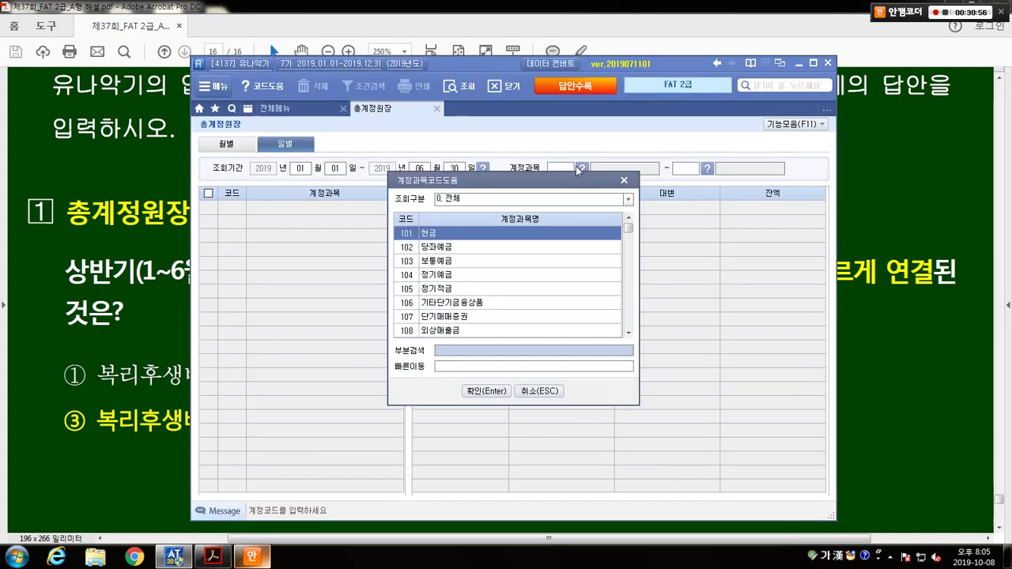
- Look up 811 복리후생비 by searching for 복리, query its 일별 ledger, and examine the January and February entries
left_click(578, 169)
type("복리")
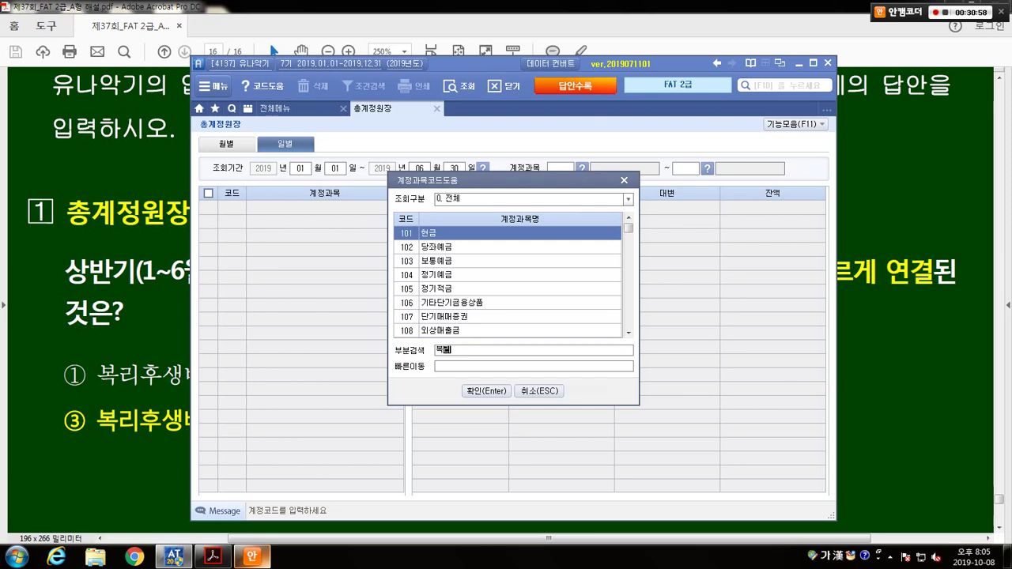
key("Return")
key("Down")
key("Down")
key("Down")
key("Return")
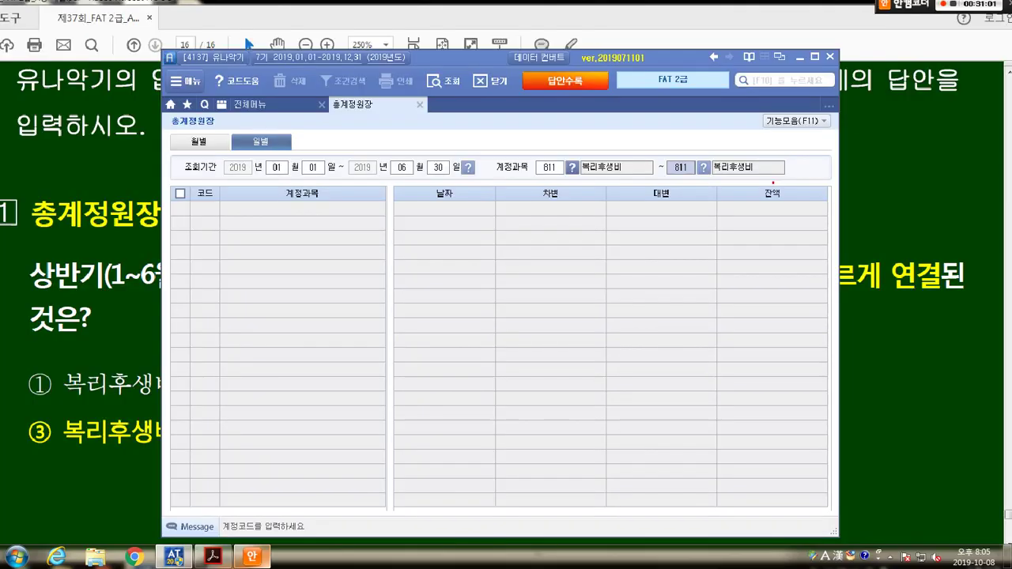
key("Return")
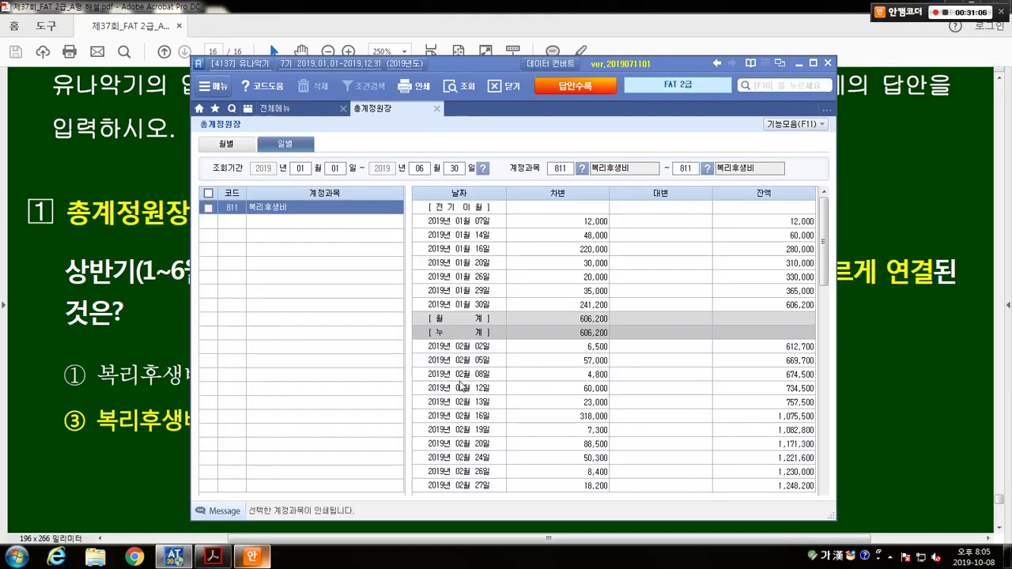
left_click(461, 387)
left_click(477, 275)
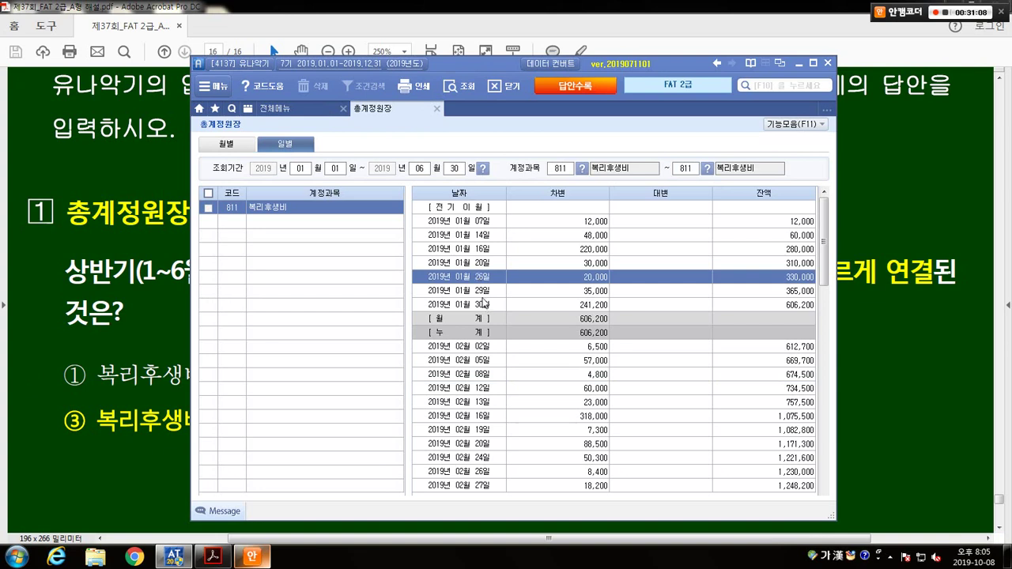
- Switch 총계정원장 to the 월별 view and query account 811 복리후생비
left_click(225, 143)
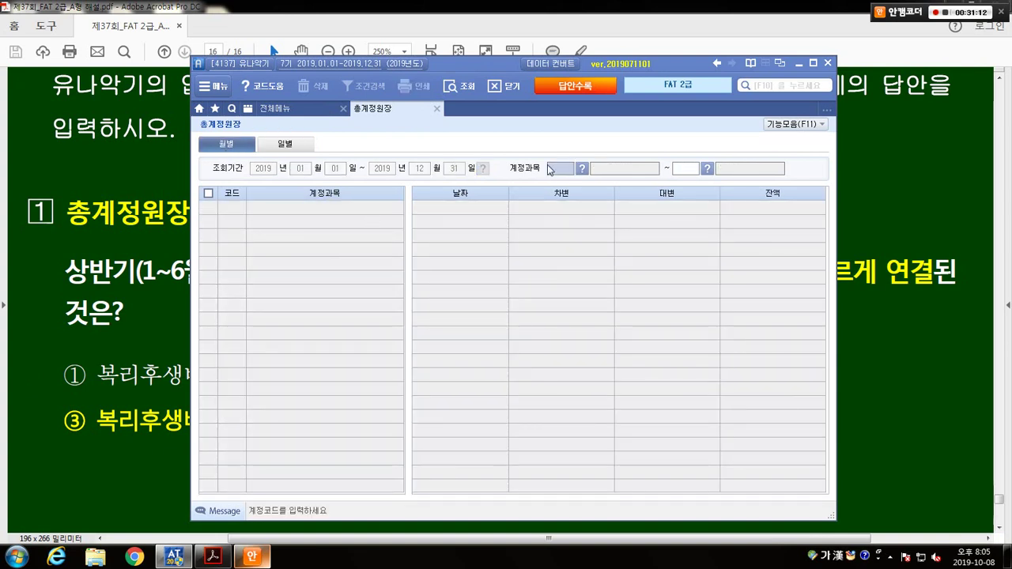
type("811")
key("Return")
key("Return")
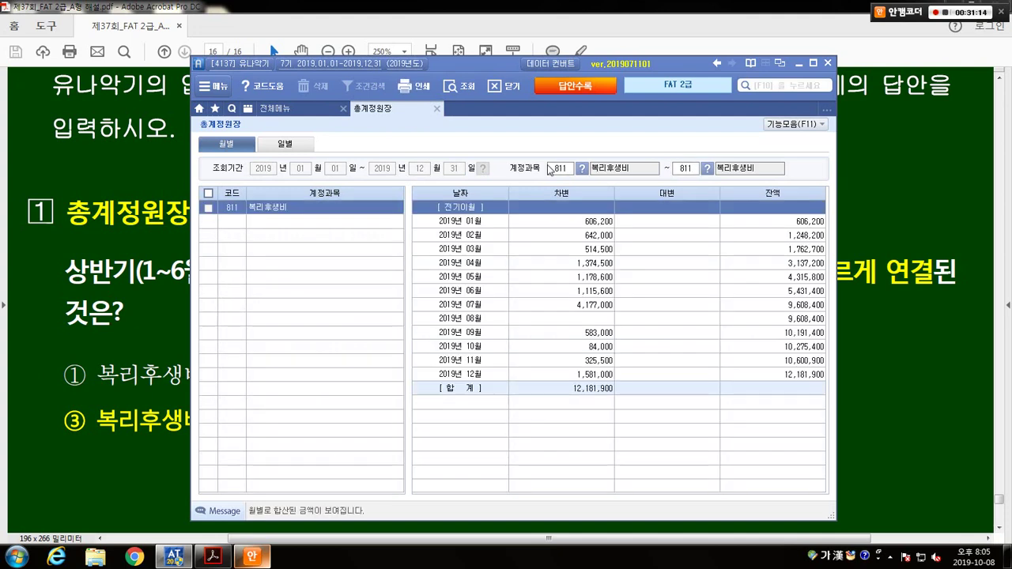